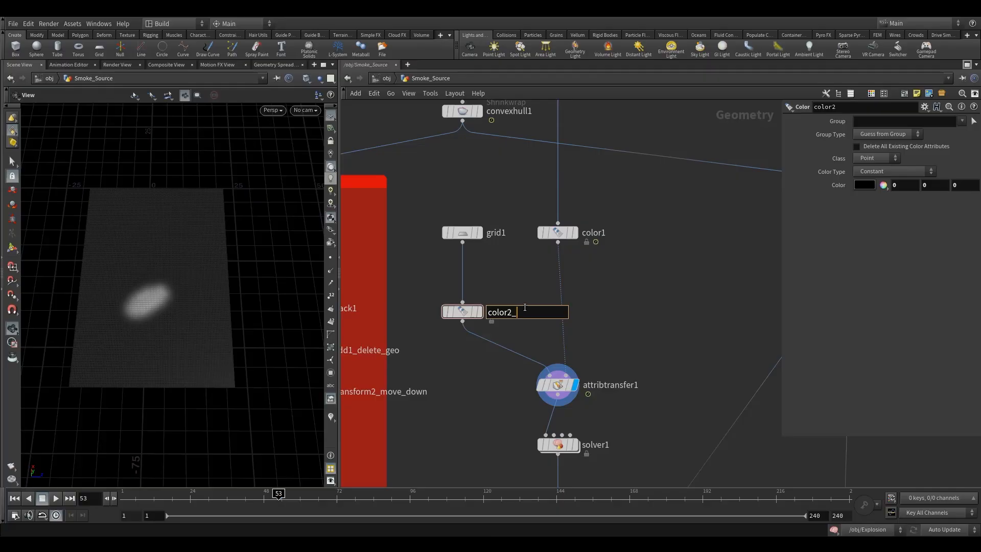
Rename the colour nodes to color2_black and color1_white
text(lo)
text(o)
key(BackSpace)
key(BackSpace)
text(ack)
double_click(593, 232)
text(_white)
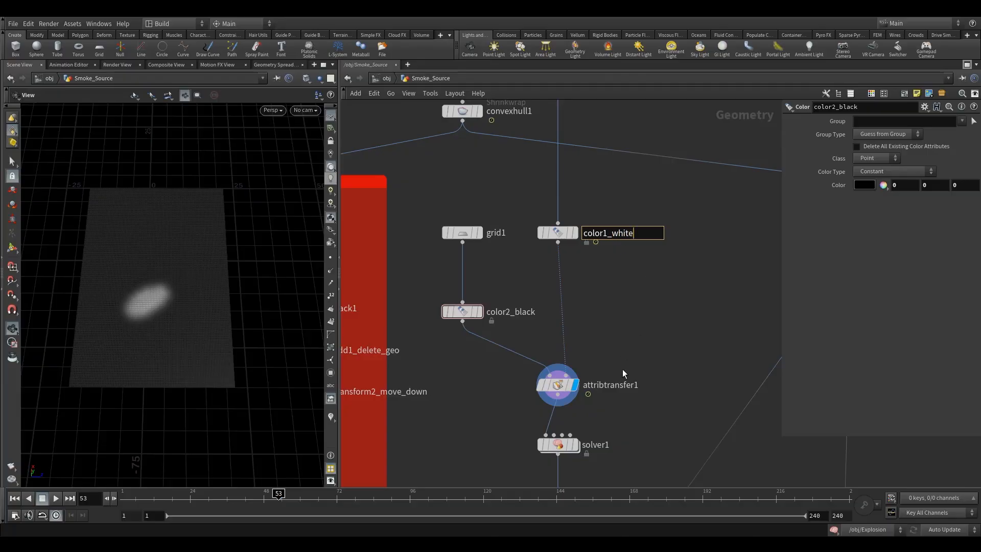
Rename attribtransfer1 to attribtransfer1_Cd
double_click(617, 385)
text(_Cd)
key(Return)
scroll(643, 316, down, 3)
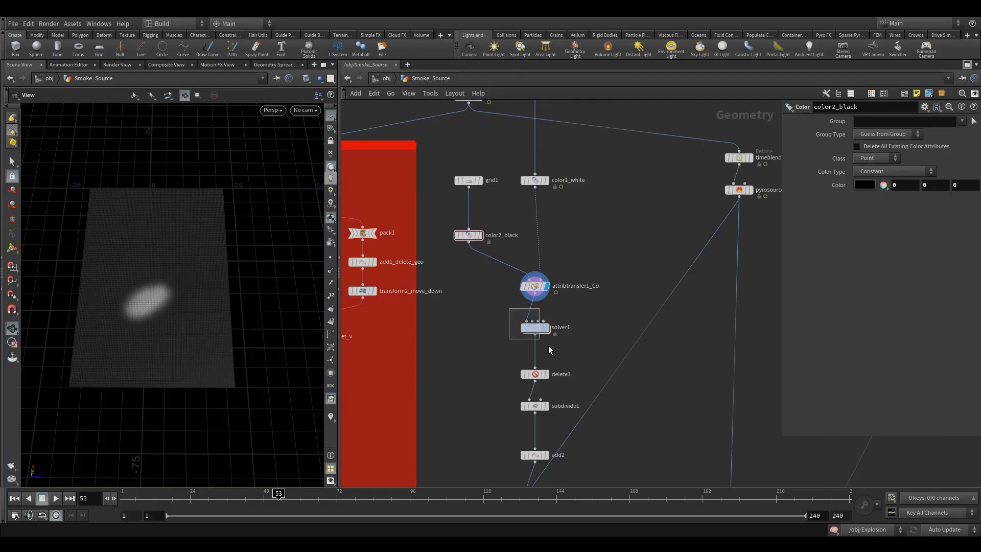
Rename solver1 to solver1_save_cd
click(534, 328)
scroll(532, 332, up, 3)
double_click(518, 290)
text(_)
text(a)
key(BackSpace)
text(svae_)
drag(560, 291, 538, 293)
text(a_ve)
click(570, 292)
text(cd)
click(555, 356)
Rename delete1 to delete1_black and add2 to add2_remove_geo
middle_drag(553, 357, 541, 269)
click(453, 283)
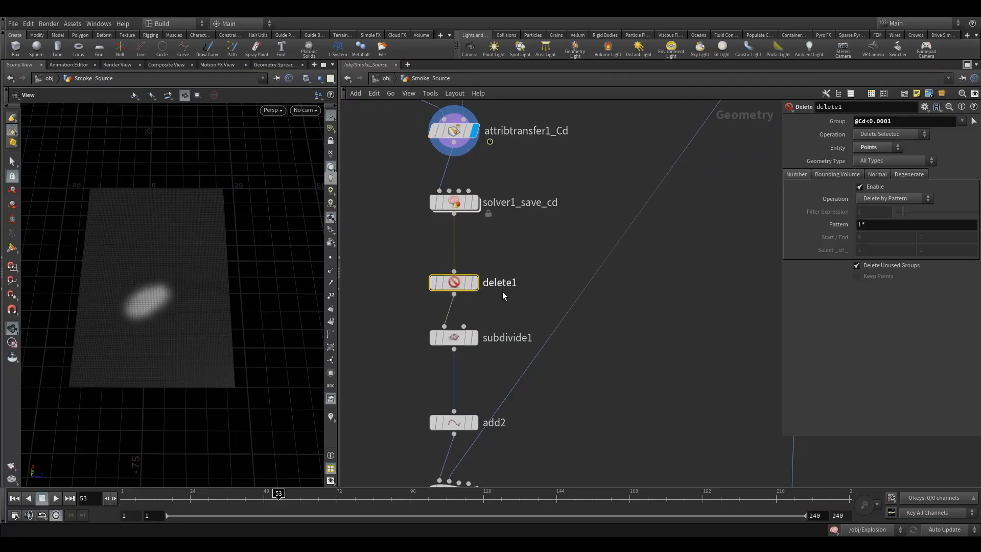
double_click(503, 285)
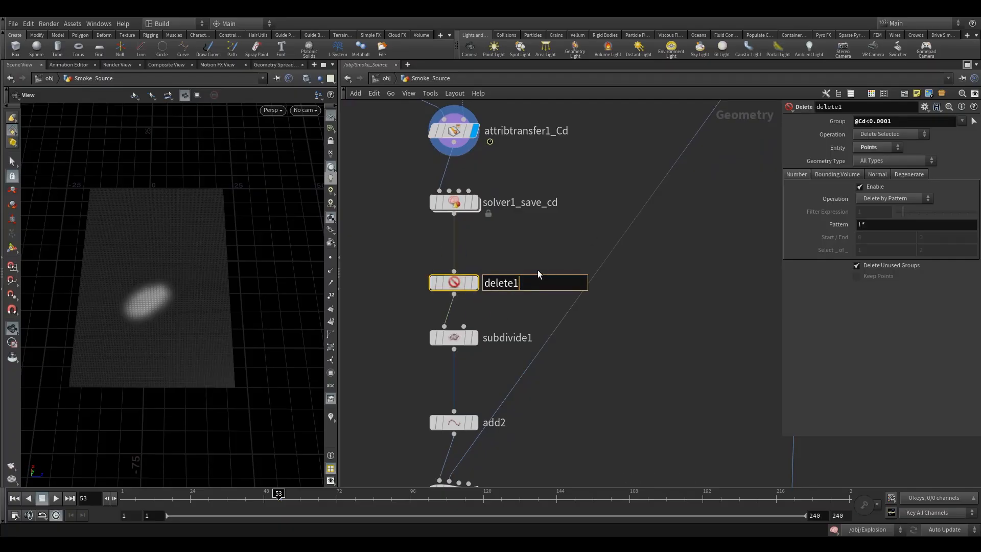
text(_black)
key(Return)
click(453, 337)
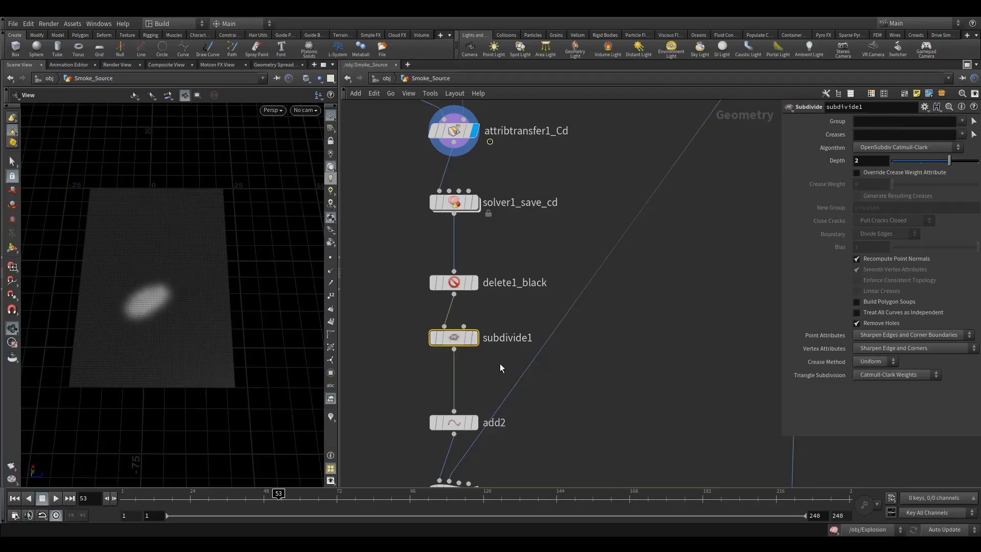
middle_drag(485, 408, 475, 284)
click(434, 306)
double_click(484, 298)
text(_remo)
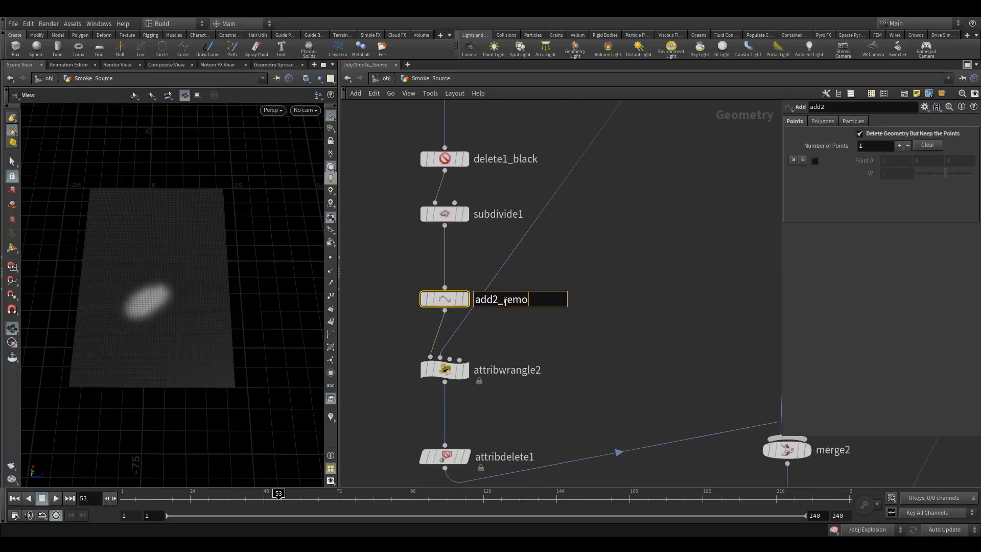
text(ve_geo)
key(Return)
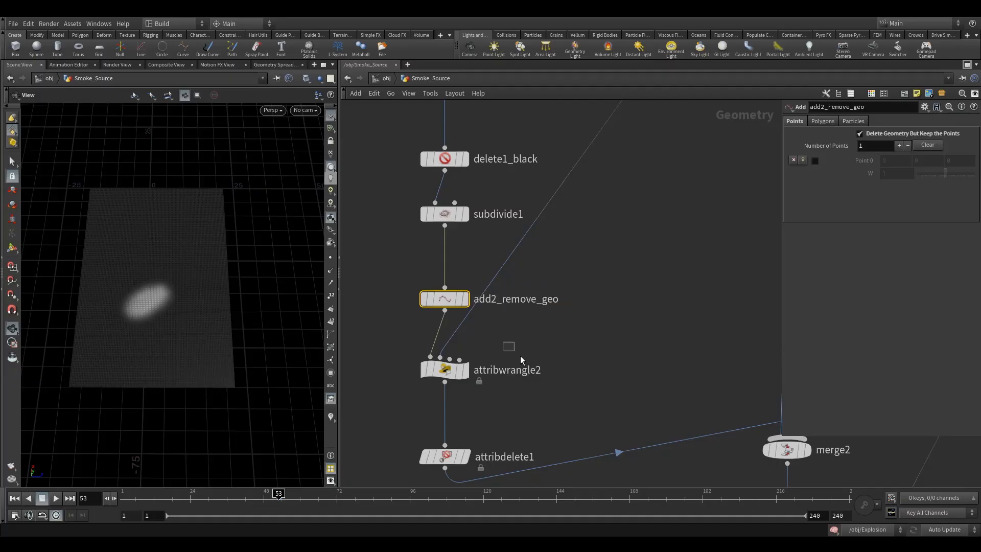
Rename attribwrangle2 to set_sim_attribs
middle_drag(511, 348, 506, 267)
click(439, 293)
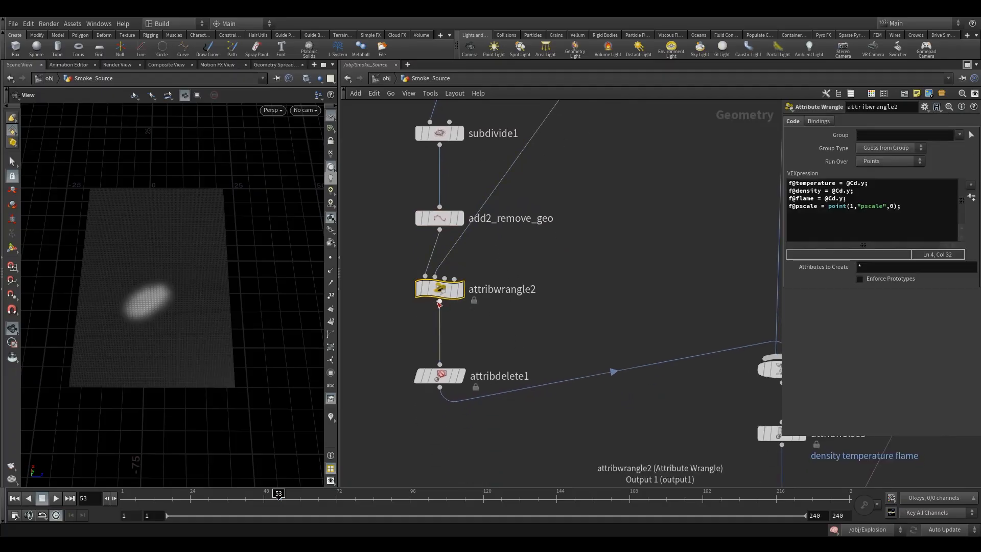
double_click(509, 290)
double_click(550, 297)
text(set_)
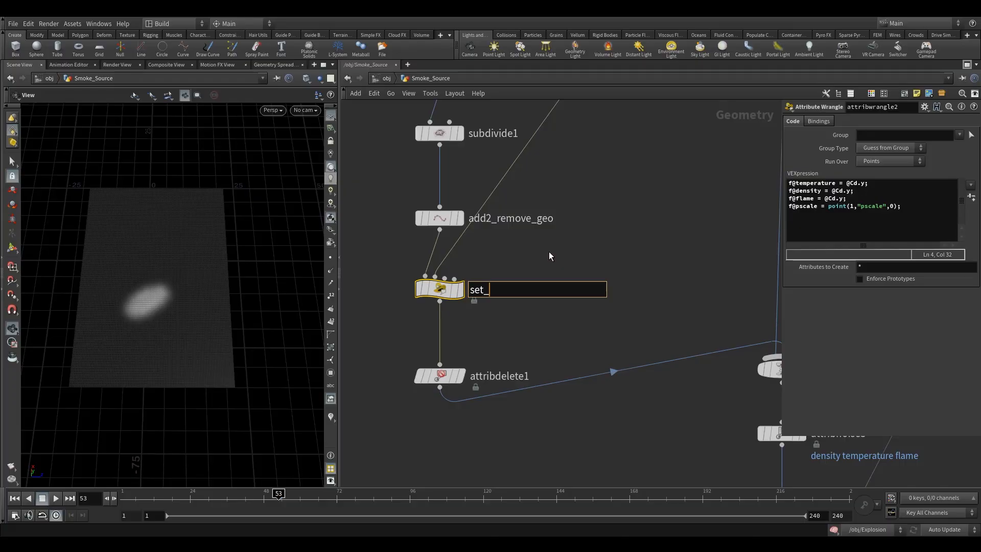
text(sim_attribs)
key(Return)
Rename attribdelete1 to attribdelete1_Cd
middle_drag(514, 351, 481, 289)
click(407, 314)
double_click(467, 315)
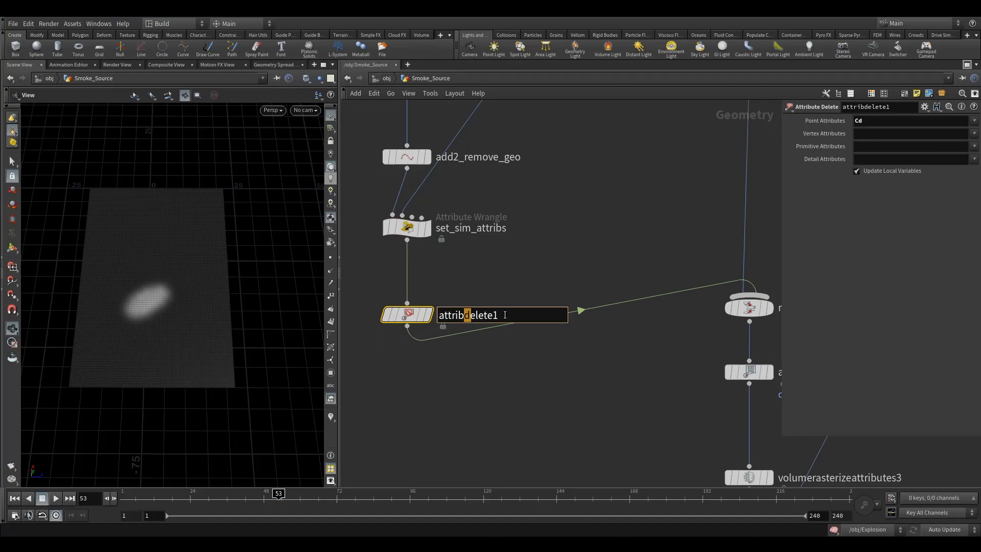
text(_Cd)
key(Return)
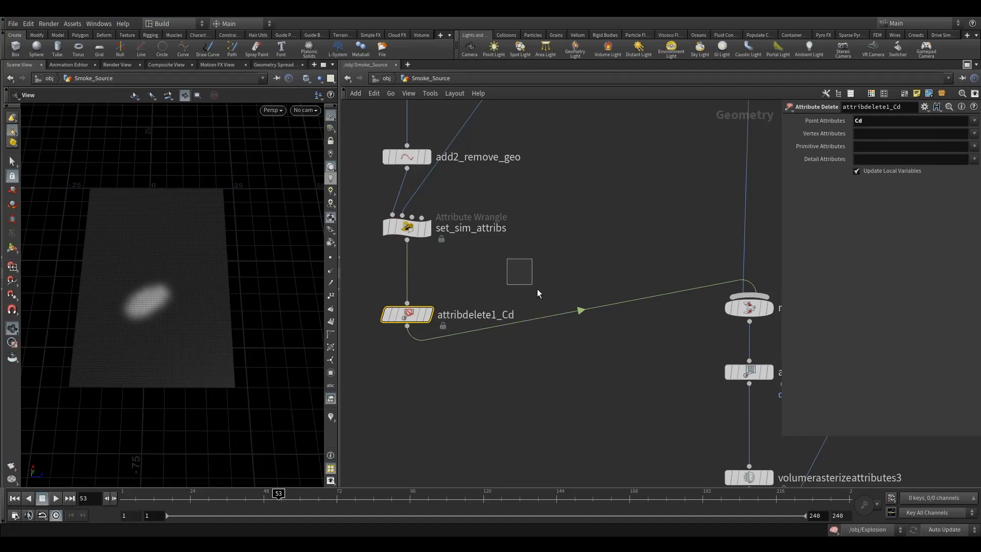
scroll(559, 329, down, 5)
middle_drag(587, 306, 559, 350)
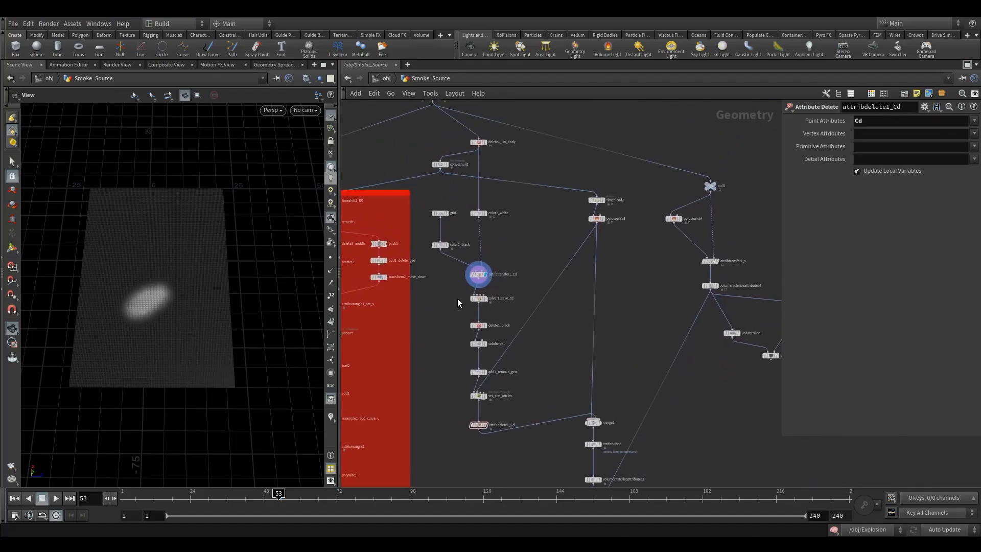
Move attribdelete1_Cd up beneath set_sim_attribs
middle_drag(637, 237, 621, 262)
middle_drag(527, 368, 560, 304)
scroll(541, 302, up, 5)
scroll(542, 302, down, 5)
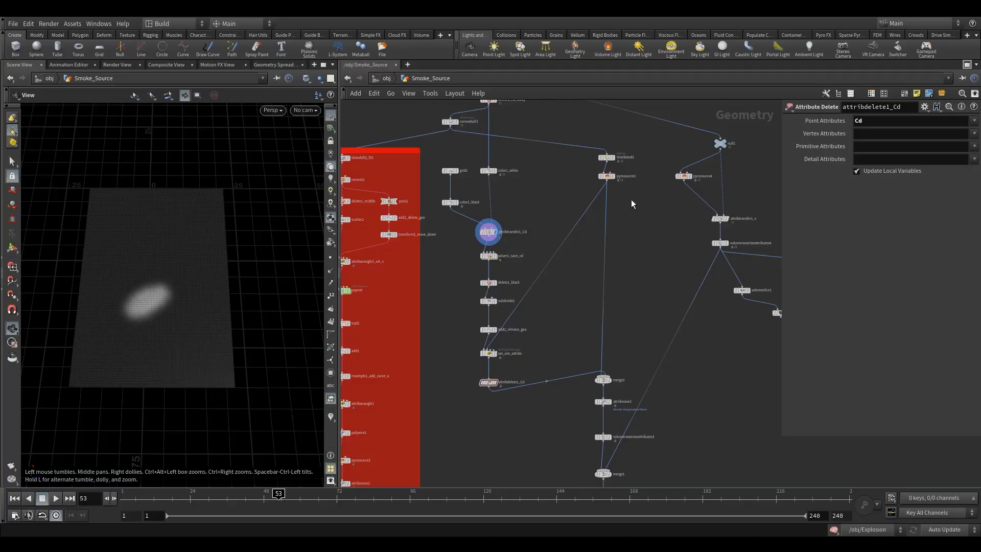
scroll(486, 302, up, 5)
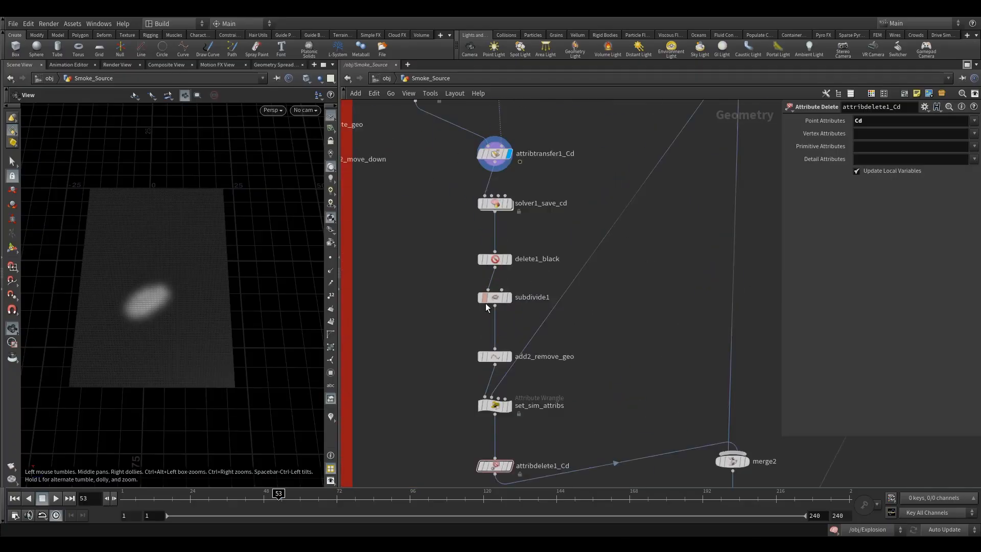
click(488, 252)
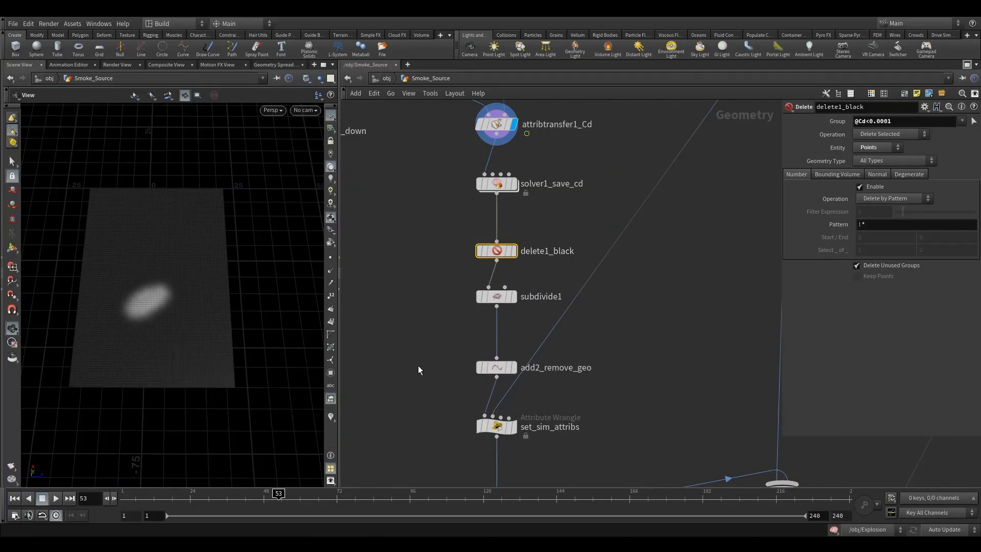
middle_drag(418, 372, 408, 300)
click(479, 294)
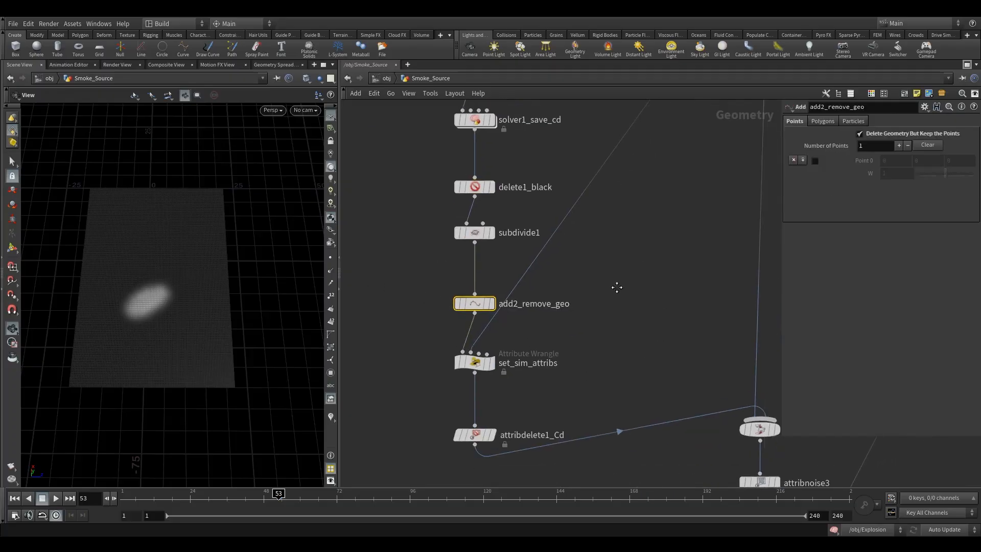
scroll(565, 315, down, 5)
middle_drag(642, 267, 588, 219)
drag(440, 336, 440, 324)
Move groups of three and five chain nodes up to close the gaps
drag(414, 274, 450, 332)
drag(437, 289, 461, 328)
drag(437, 240, 437, 232)
middle_drag(417, 230, 421, 257)
Align grid1 with color1_white
scroll(420, 257, up, 3)
drag(402, 210, 442, 270)
drag(415, 207, 474, 247)
scroll(544, 275, up, 1)
middle_drag(543, 275, 504, 232)
scroll(505, 233, down, 3)
middle_drag(607, 245, 590, 280)
scroll(575, 209, up, 3)
Shift merge1 and OUT_explosion_source to the right
drag(588, 210, 524, 251)
drag(501, 250, 571, 290)
middle_drag(578, 287, 565, 193)
scroll(563, 195, down, 3)
scroll(519, 310, up, 3)
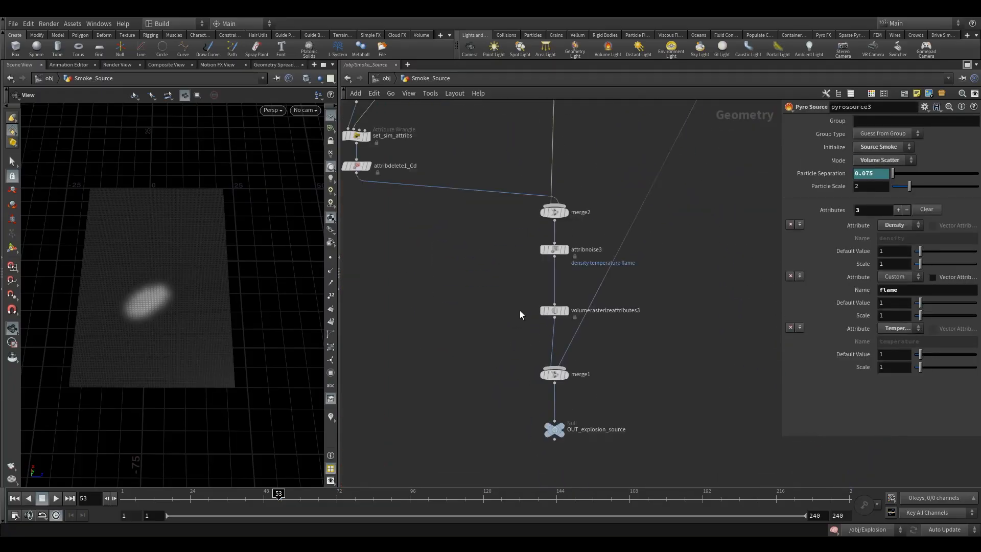
middle_drag(517, 309, 473, 256)
drag(482, 258, 584, 265)
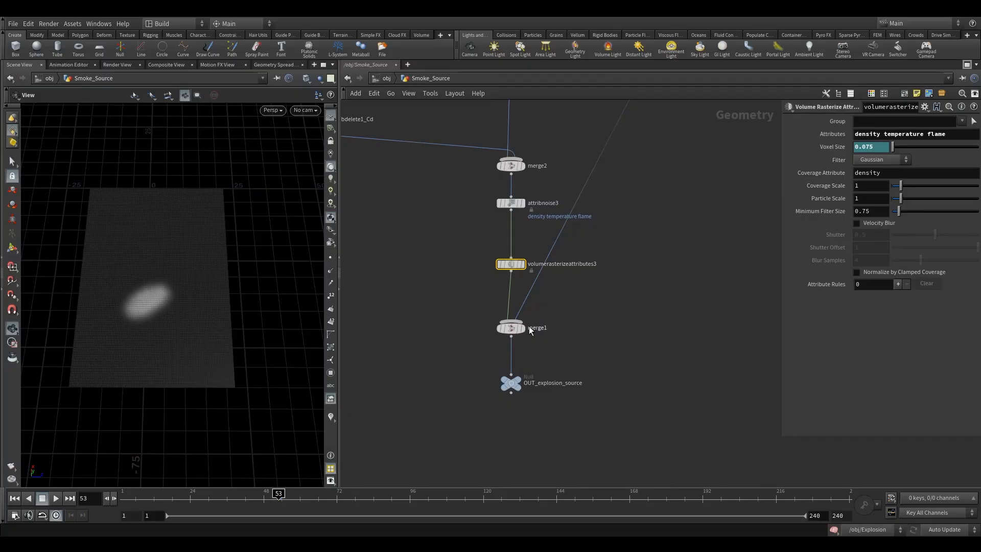
drag(555, 326, 491, 394)
drag(511, 327, 558, 325)
click(556, 250)
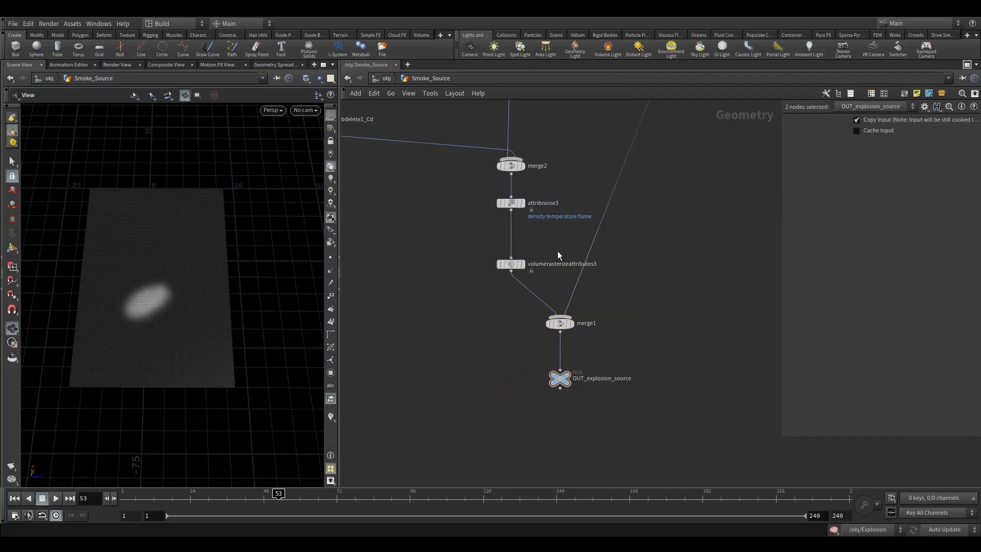
Wrap the six nodes from null1 to volumetrail1 in a purple network box titled 'vel'
key(h)
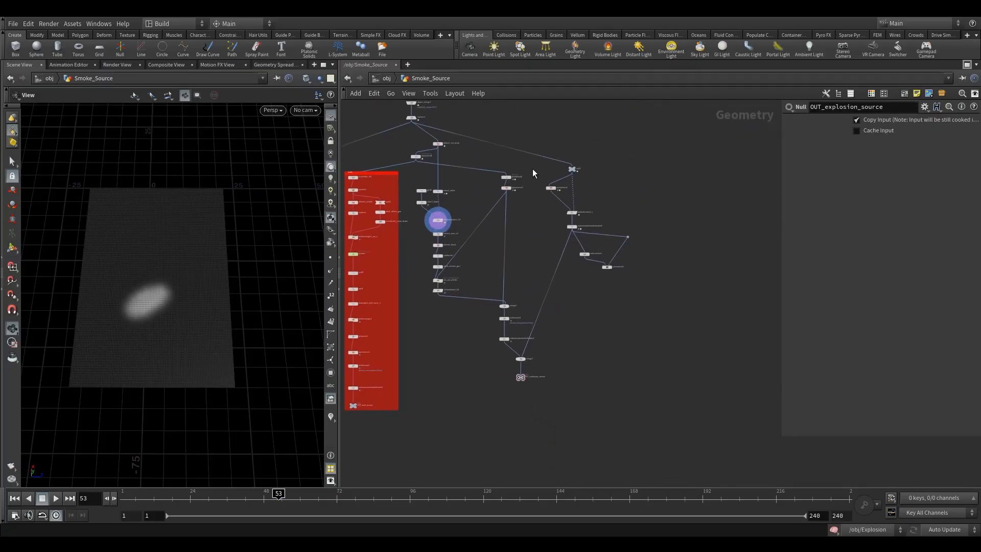
scroll(533, 170, up, 3)
drag(536, 126, 659, 321)
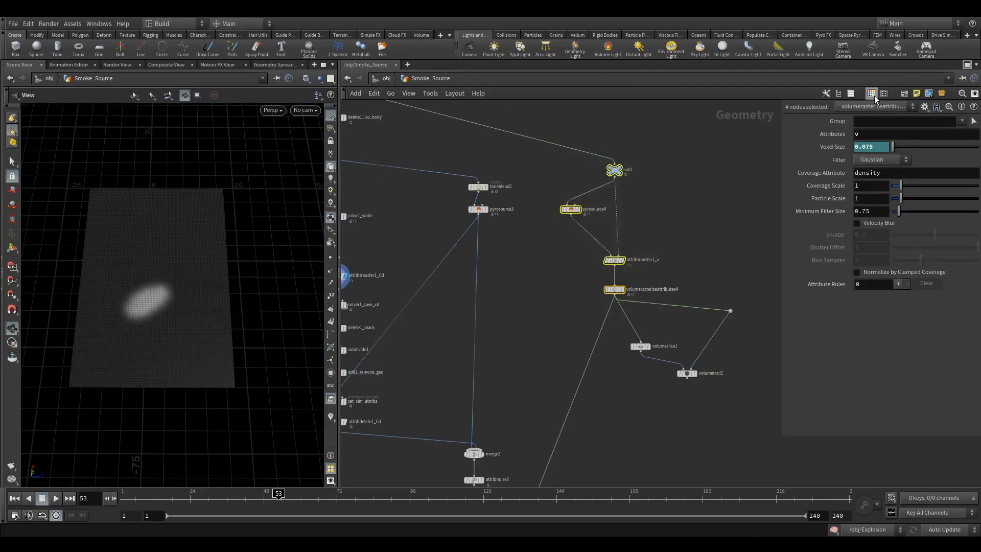
drag(543, 121, 741, 393)
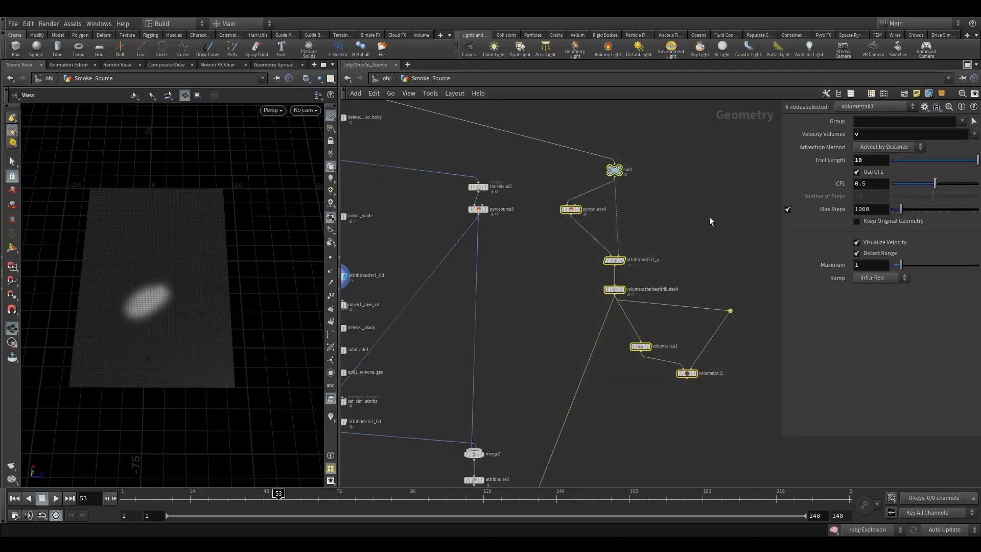
key(shift+o)
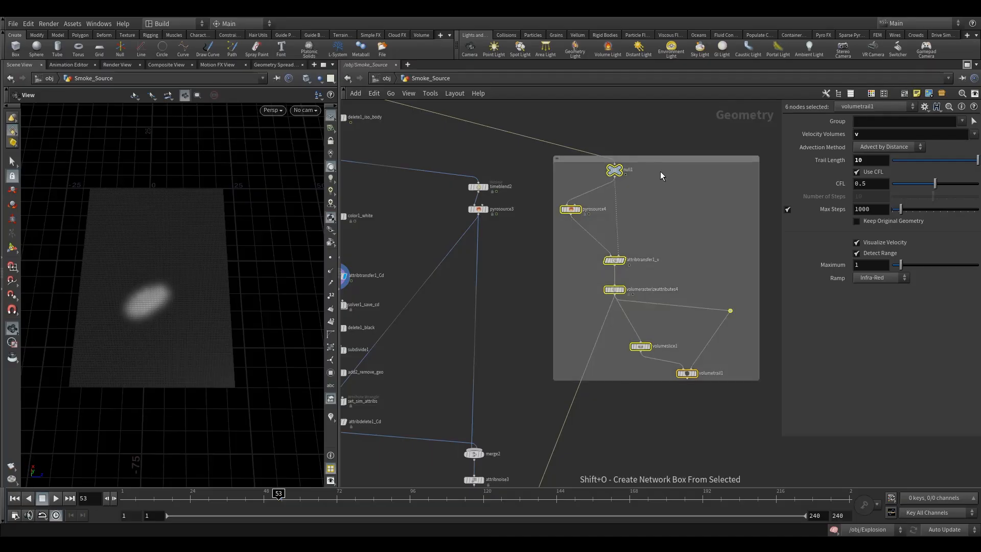
key(c)
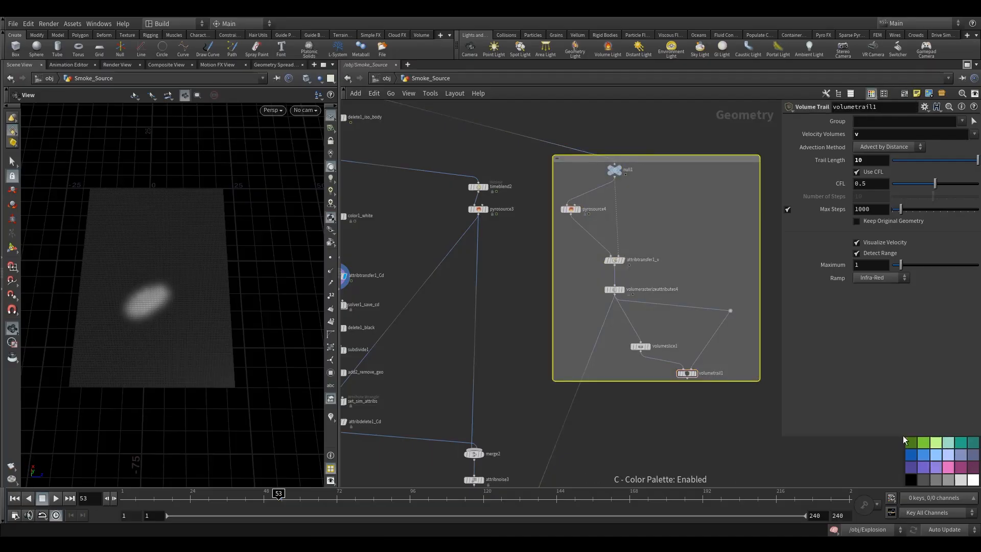
click(913, 467)
key(c)
double_click(587, 158)
text(vel)
click(492, 277)
Move the vel box and the middle column of 17 nodes to the right
middle_drag(497, 276, 536, 237)
scroll(535, 171, down, 5)
drag(596, 164, 643, 174)
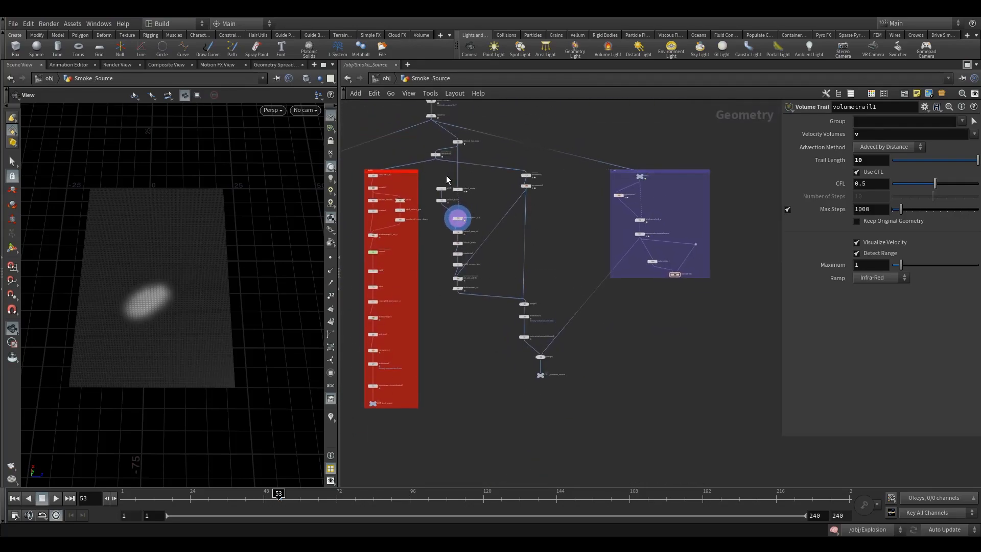
drag(431, 168, 574, 392)
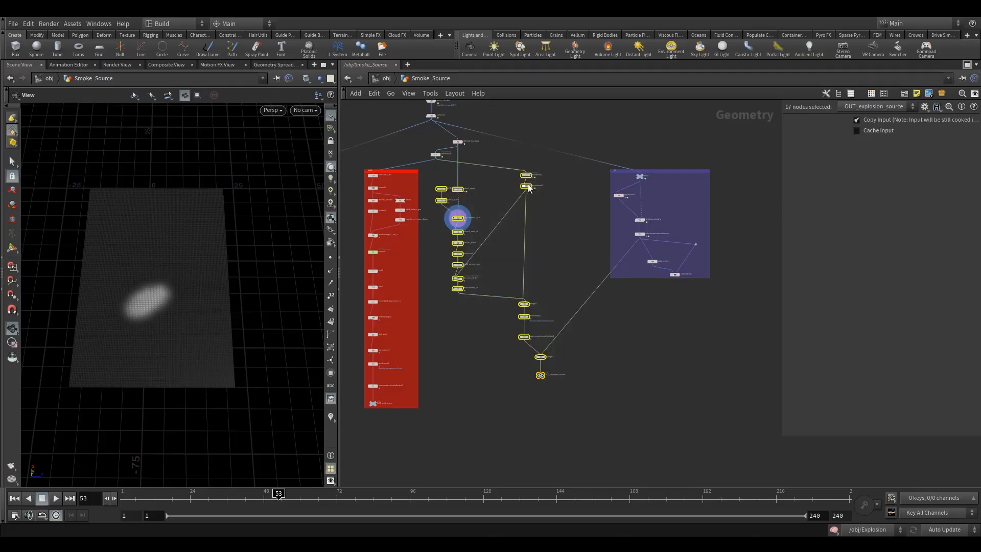
drag(530, 177, 589, 175)
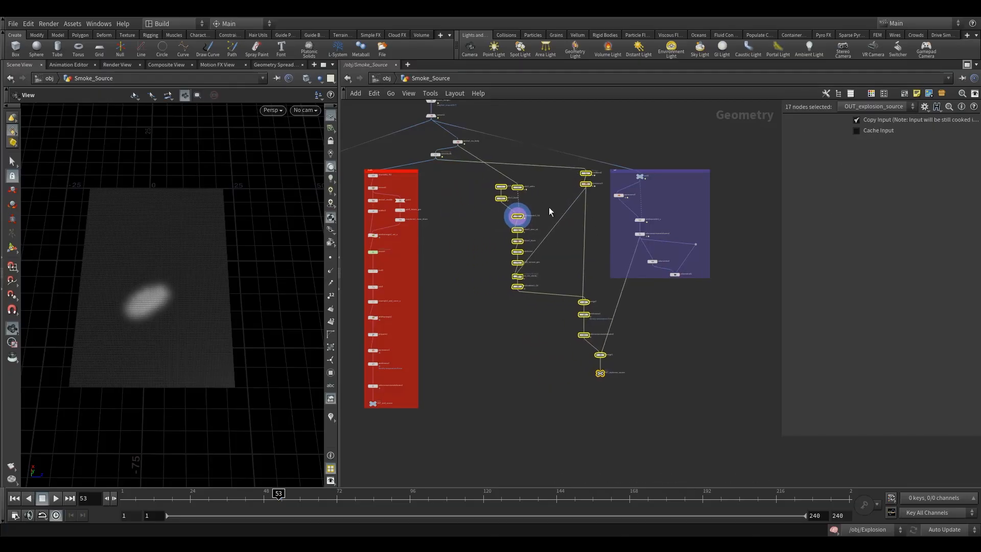
Enclose the vel box and the middle nodes in a new network box
drag(714, 380, 482, 148)
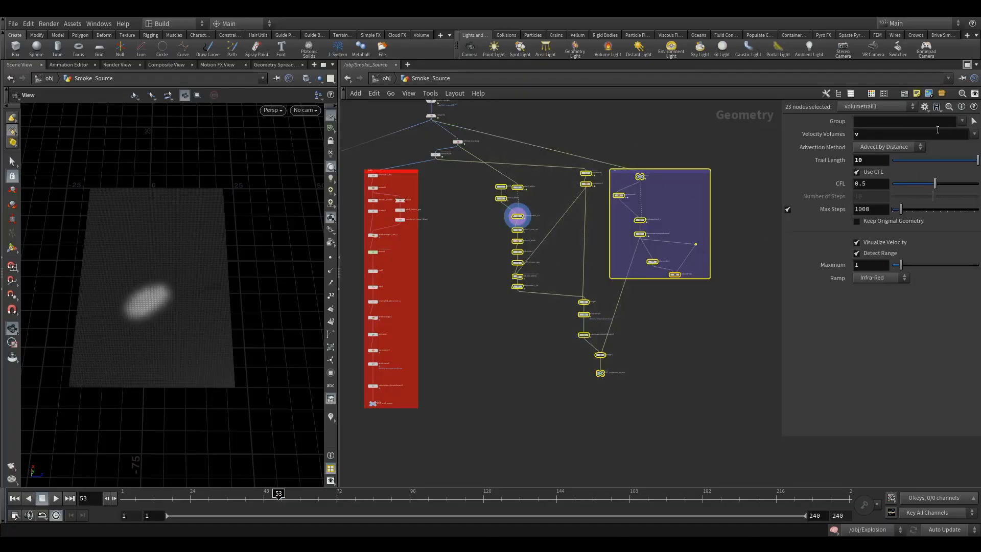
click(903, 93)
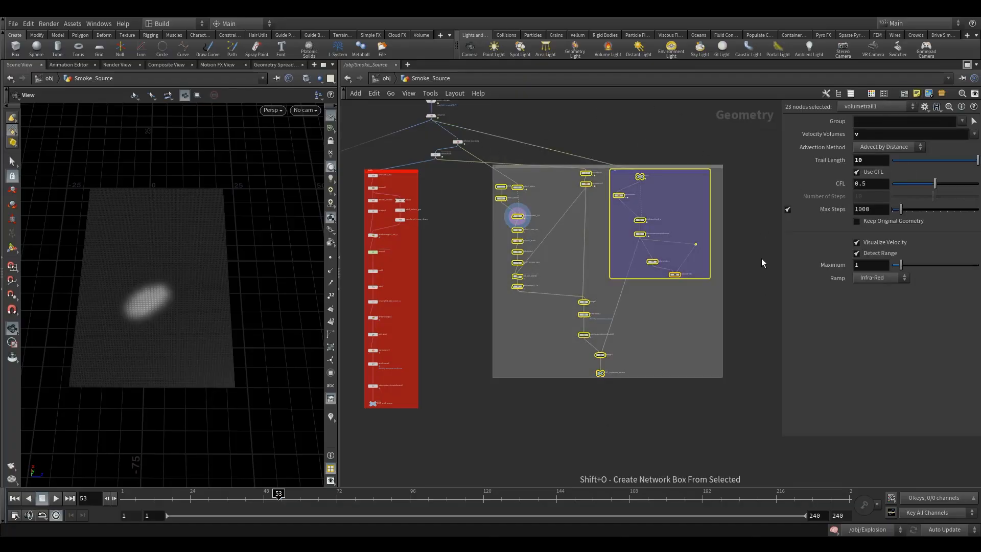
click(566, 169)
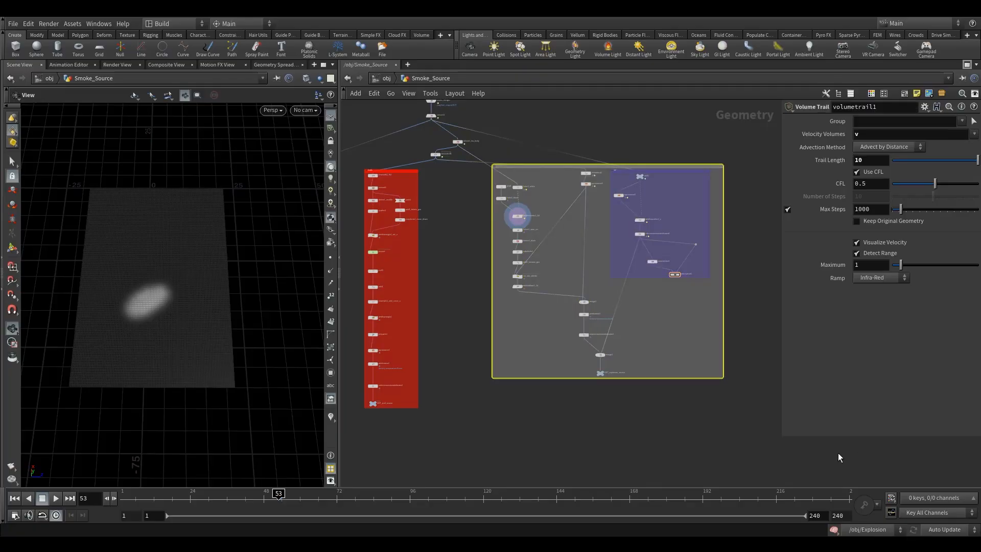
Colour the new network box pink
key(c)
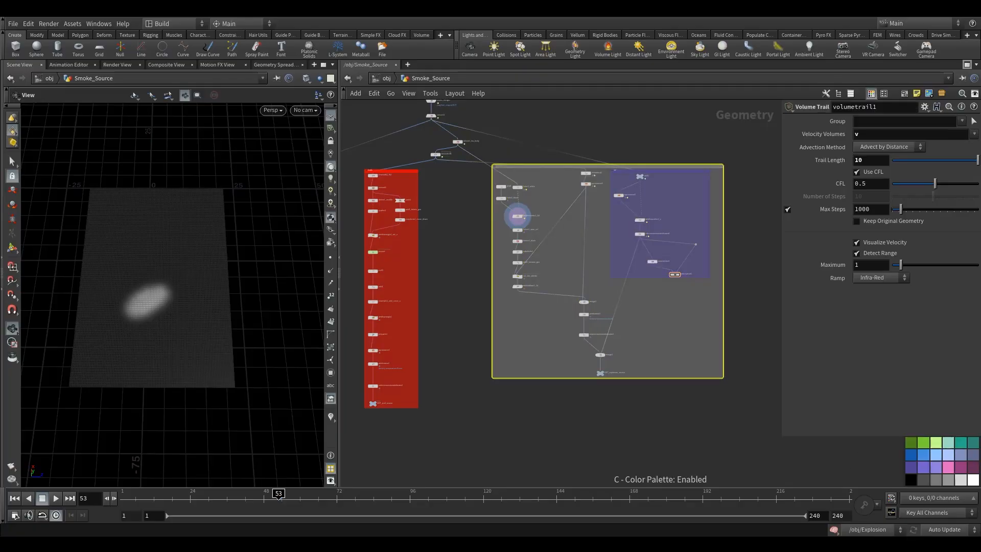
click(948, 470)
key(c)
Title the box 'explosion' and return to the obj level
scroll(493, 165, up, 5)
double_click(507, 171)
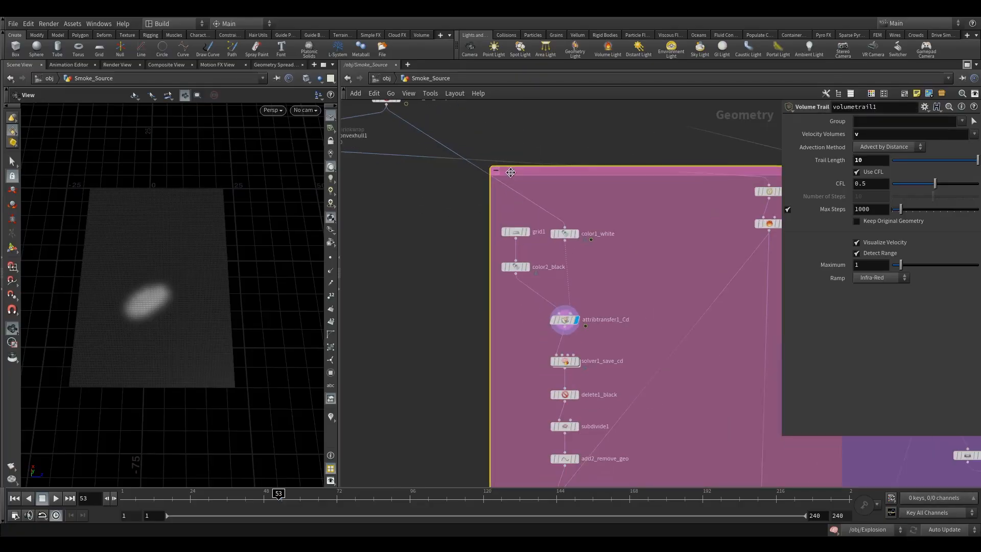
text(expl)
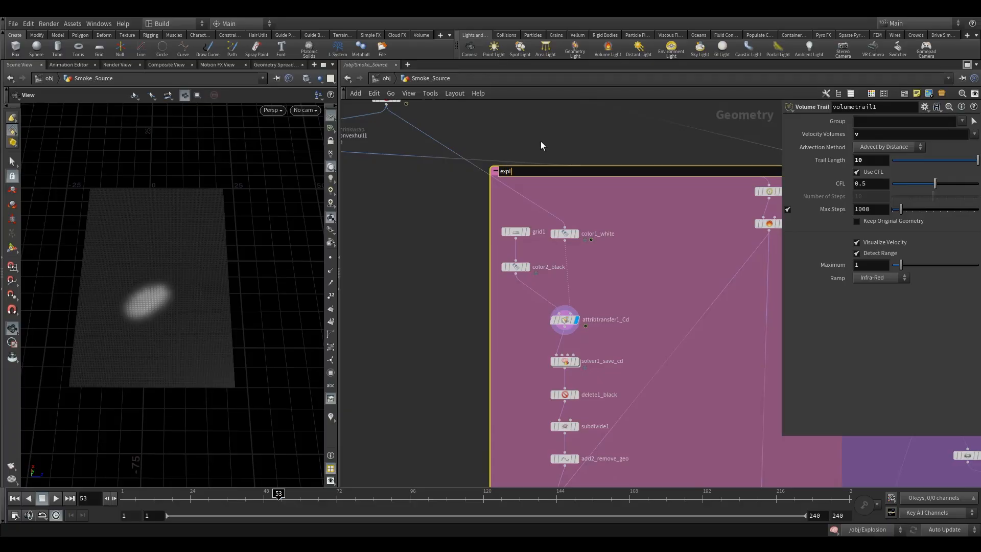
text(osion)
key(Return)
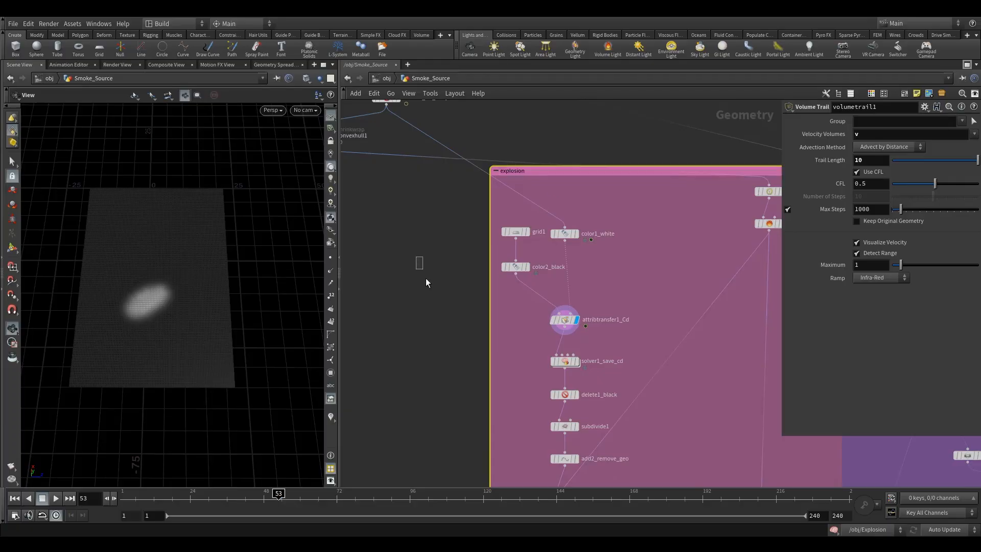
scroll(421, 264, down, 4)
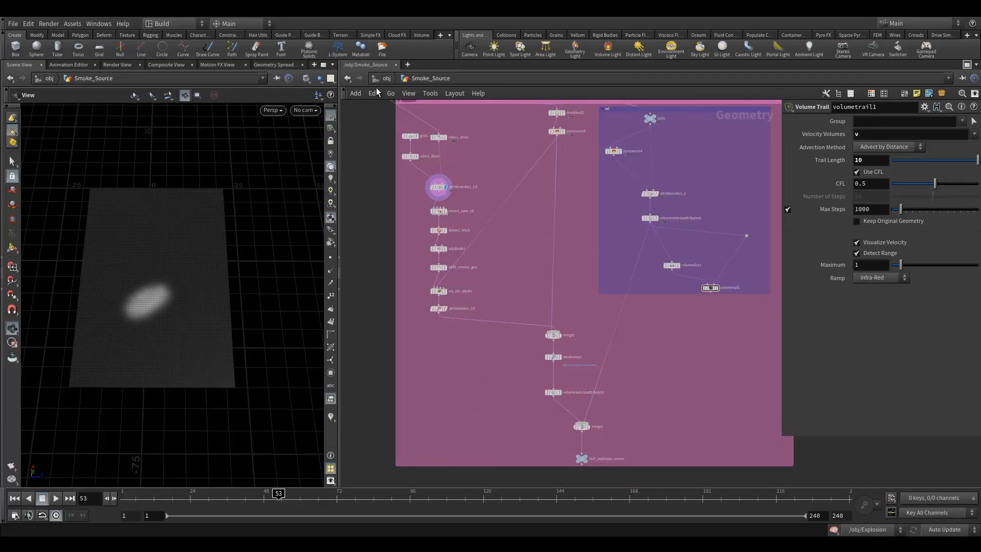
click(379, 78)
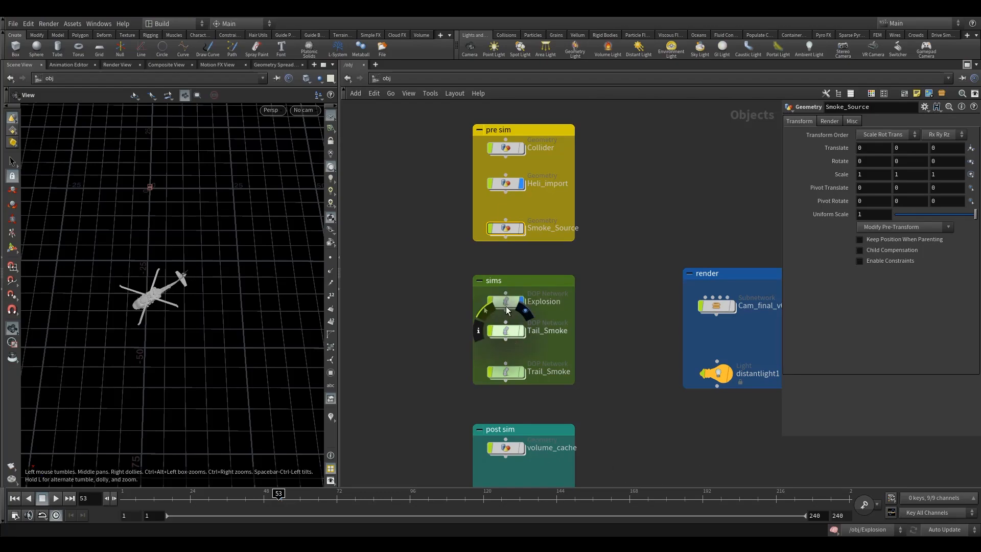
In the Explosion network, turn on pyrosolver_sparse1's Shredding in the Shape tab with value 1
double_click(507, 310)
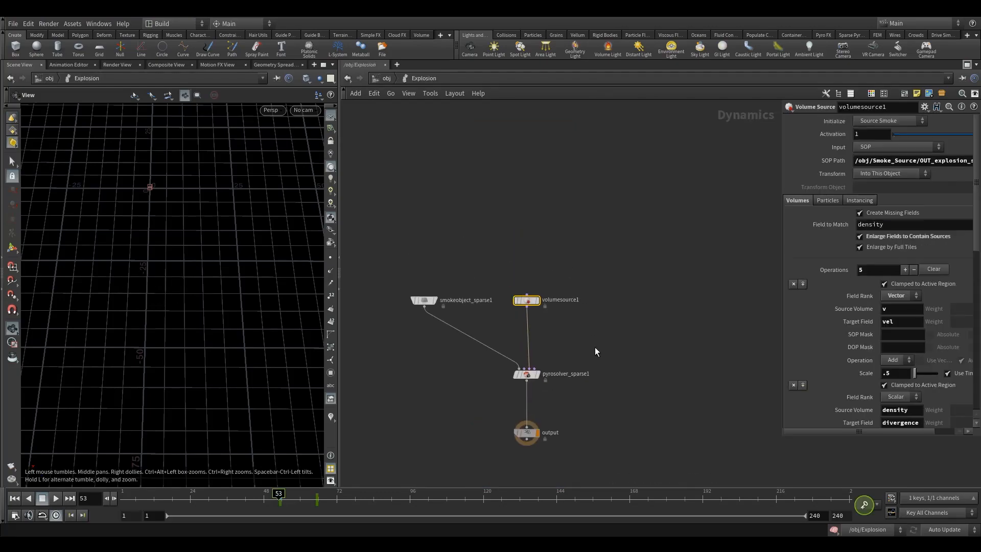
drag(604, 342, 474, 393)
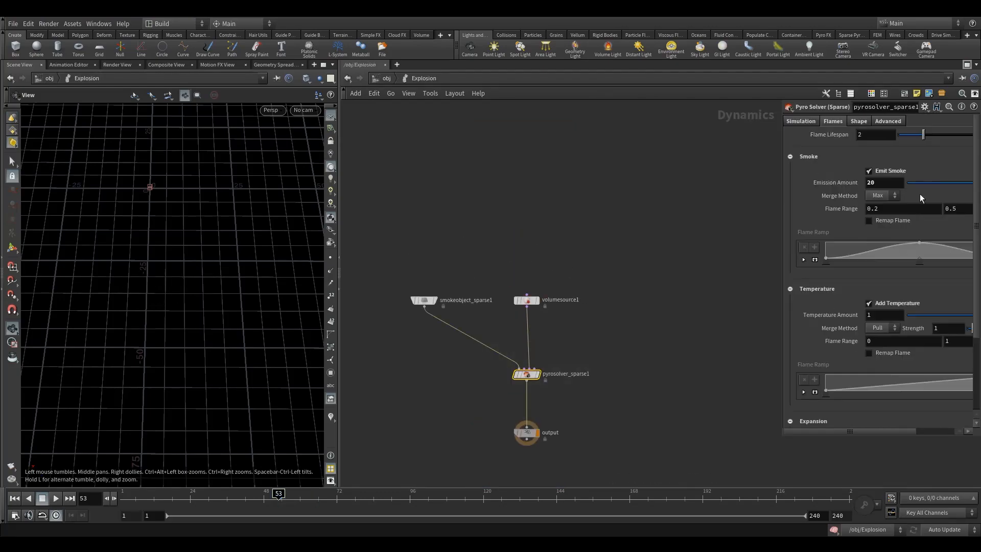
click(858, 121)
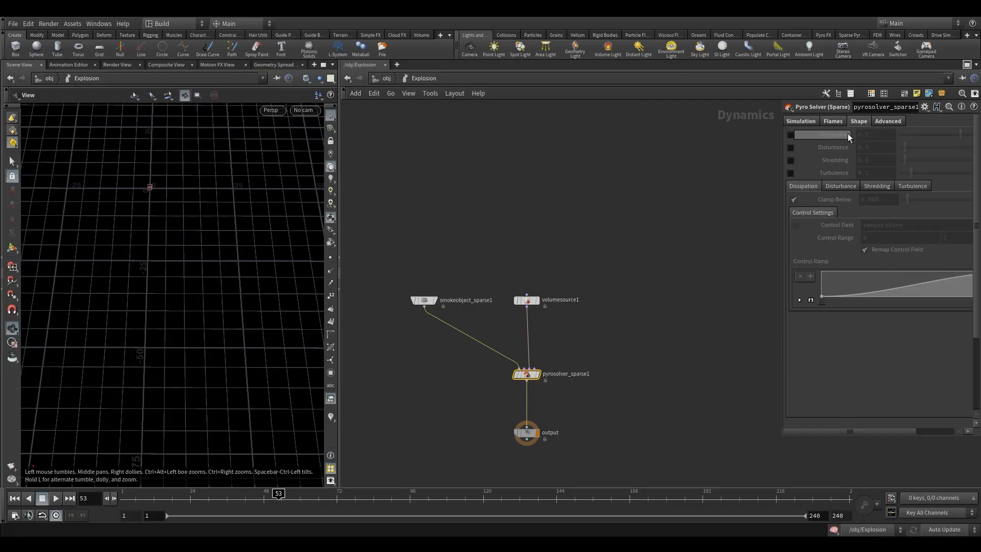
click(791, 160)
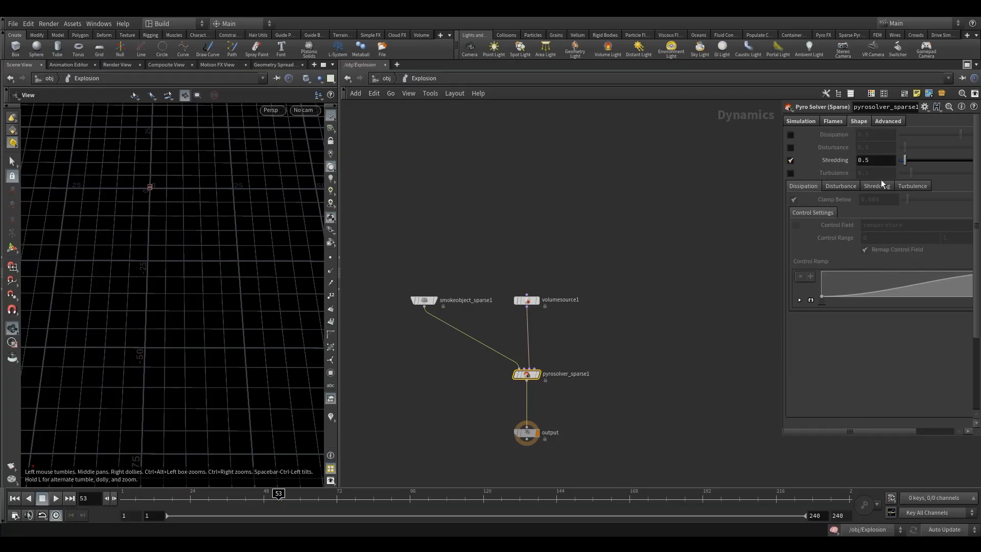
text(1)
key(Return)
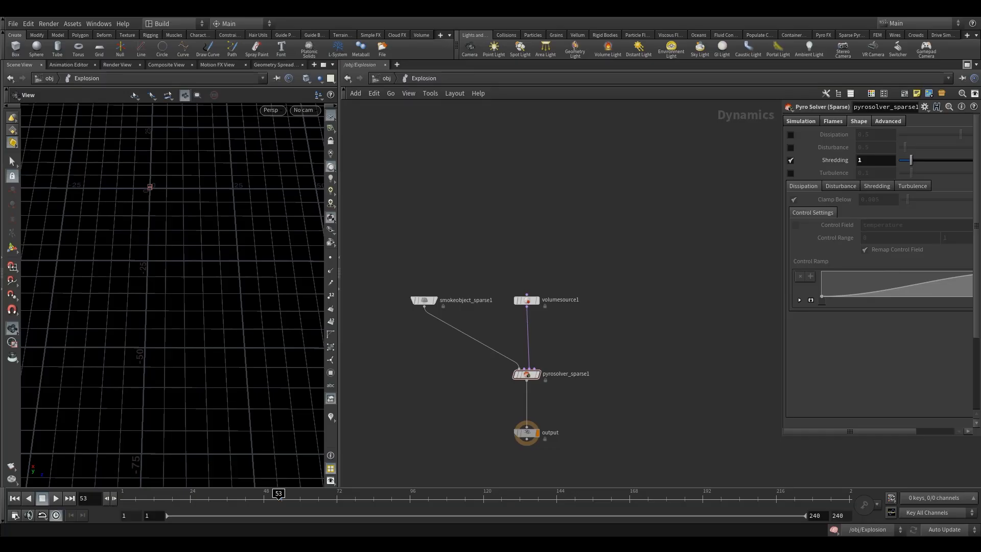
middle_drag(578, 326, 572, 297)
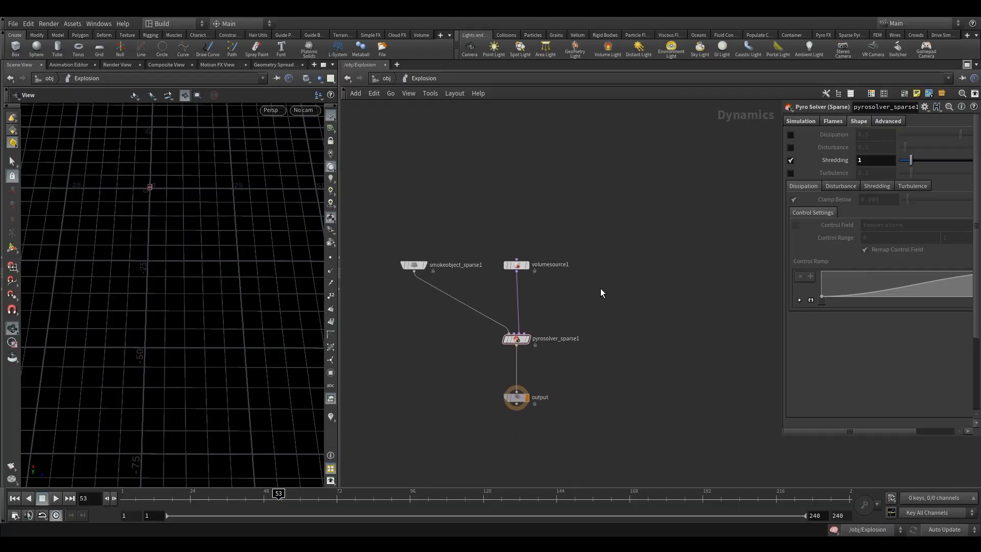
scroll(599, 288, up, 2)
Add gasturbulence1 beside volumesource1 and wire it into a new merge1 node
key(Tab)
text(tur)
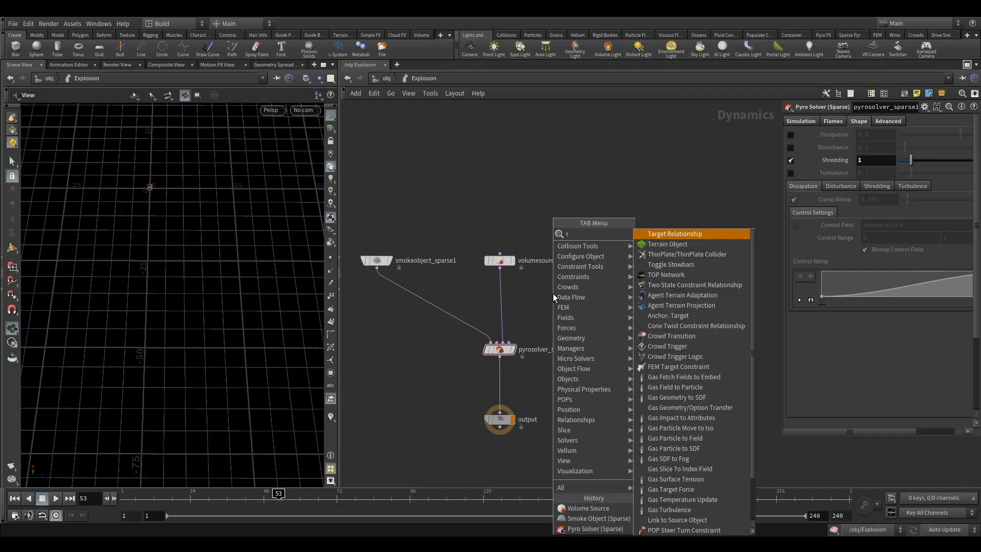
click(660, 234)
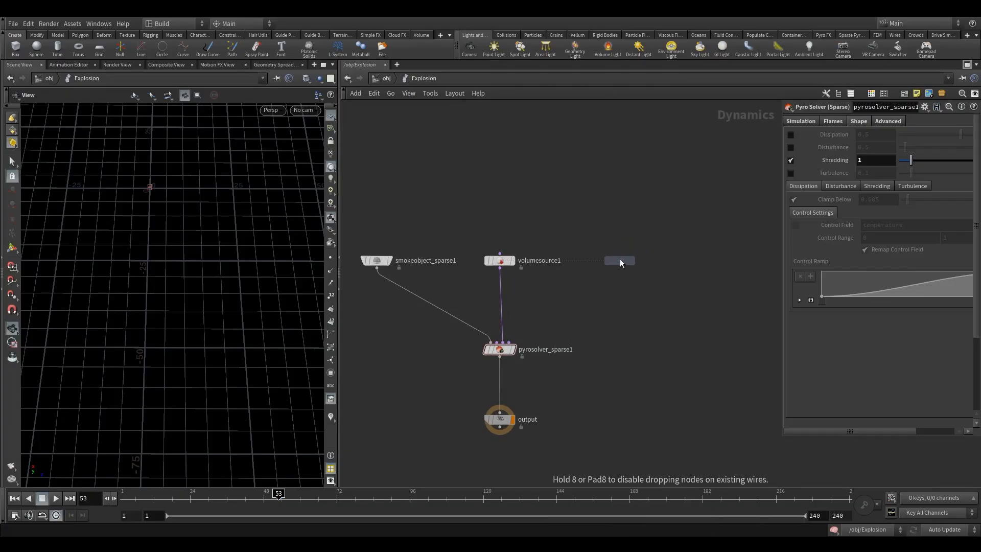
click(620, 260)
key(Tab)
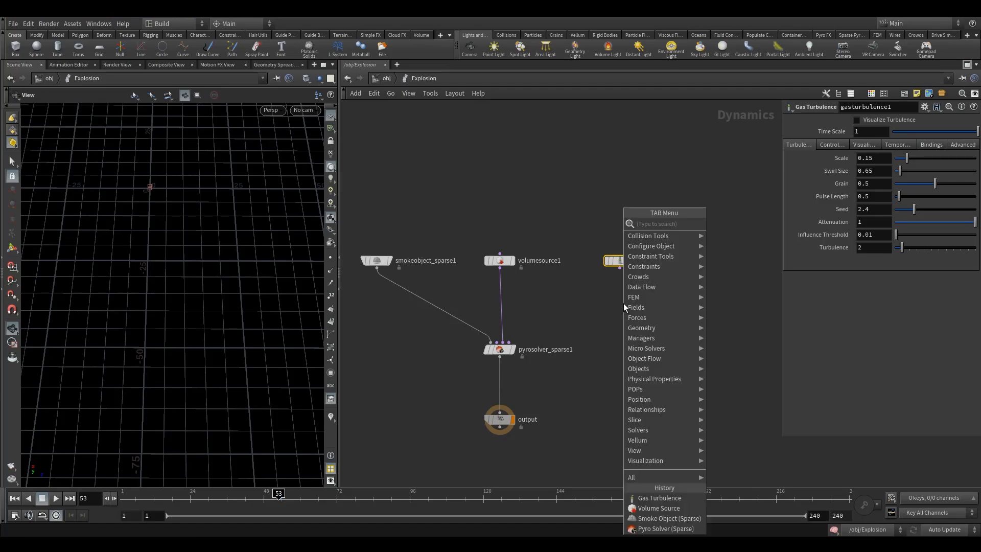
text(mer)
click(726, 224)
click(620, 305)
drag(619, 274, 619, 299)
Set turbulence Scale and Swirl Size to 1, and feed merge1 into pyrosolver_sparse1
click(626, 261)
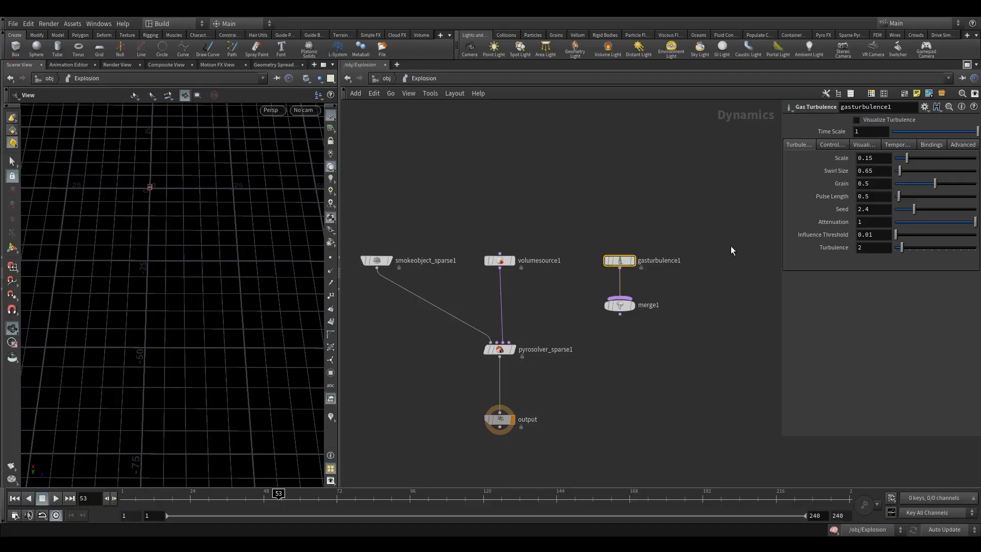
double_click(877, 160)
text(1)
key(Return)
double_click(875, 171)
text(1)
key(Return)
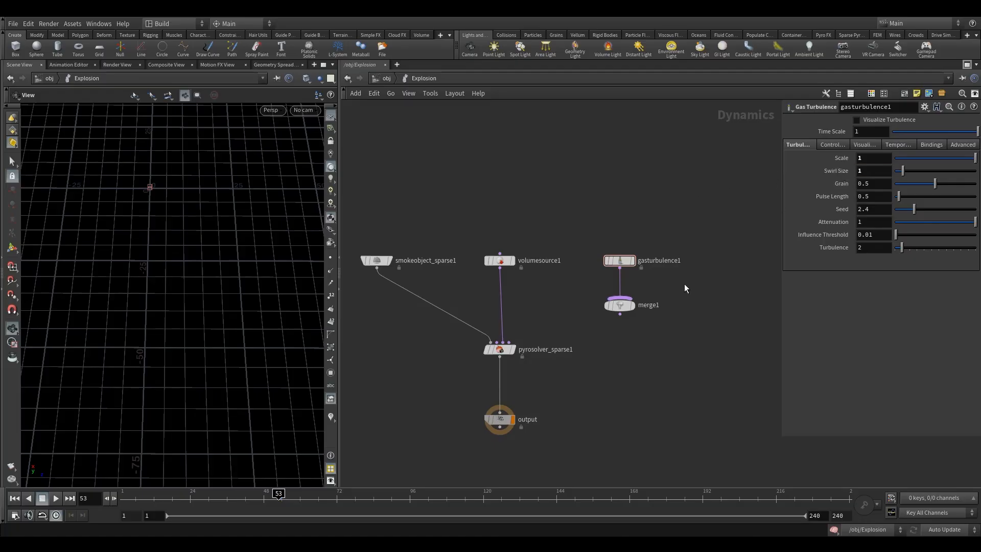
middle_drag(677, 300, 664, 247)
drag(606, 262, 496, 289)
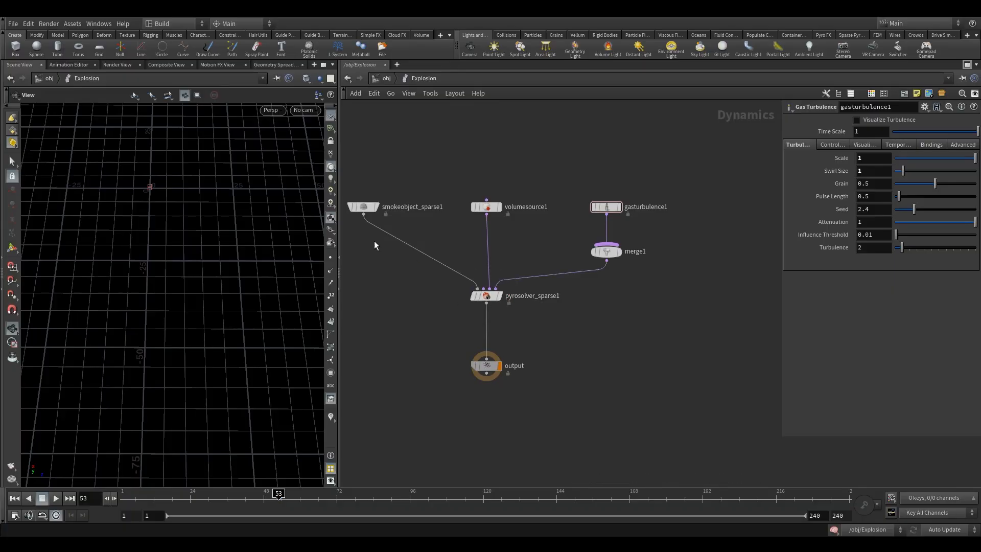
Set smokeobject_sparse1's Voxel Size to 0.1
click(372, 207)
double_click(865, 158)
text(0.1)
key(Return)
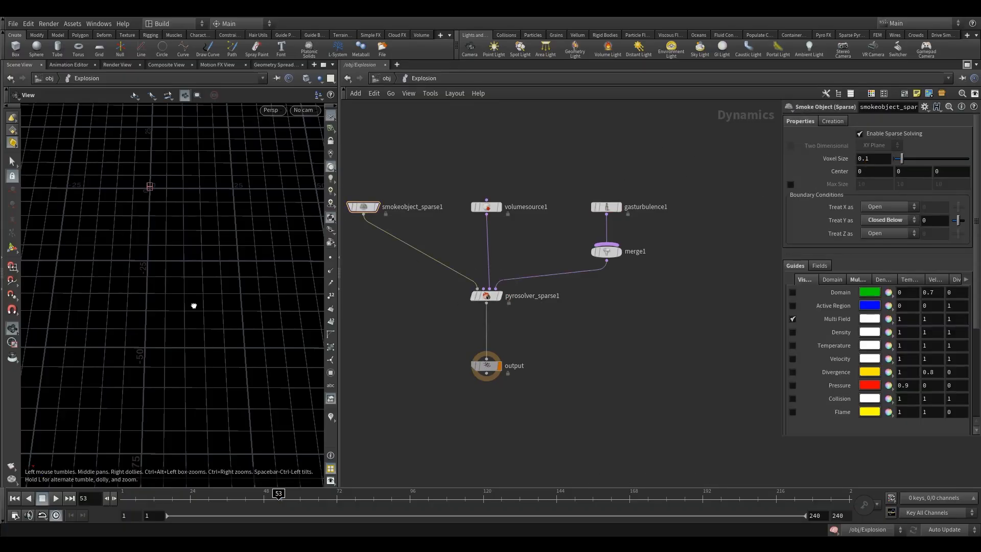
Look through Camera2 and briefly play the simulation to preview it
drag(193, 304, 230, 246)
click(304, 111)
click(334, 158)
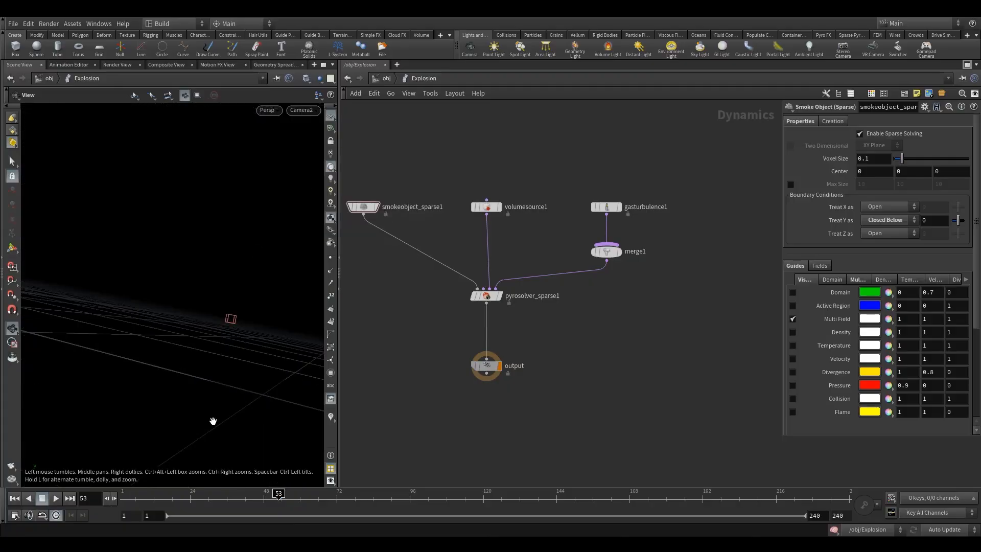
click(56, 499)
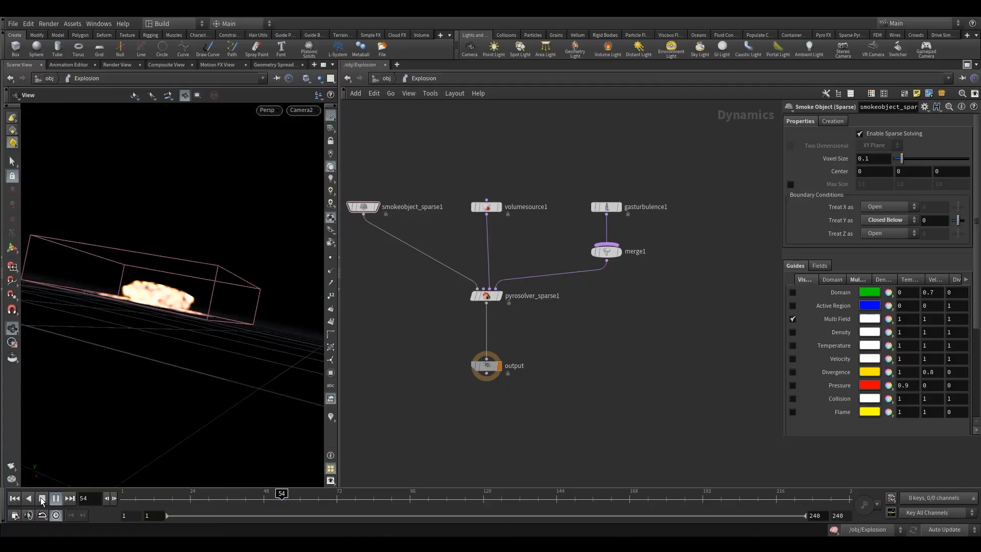
click(43, 499)
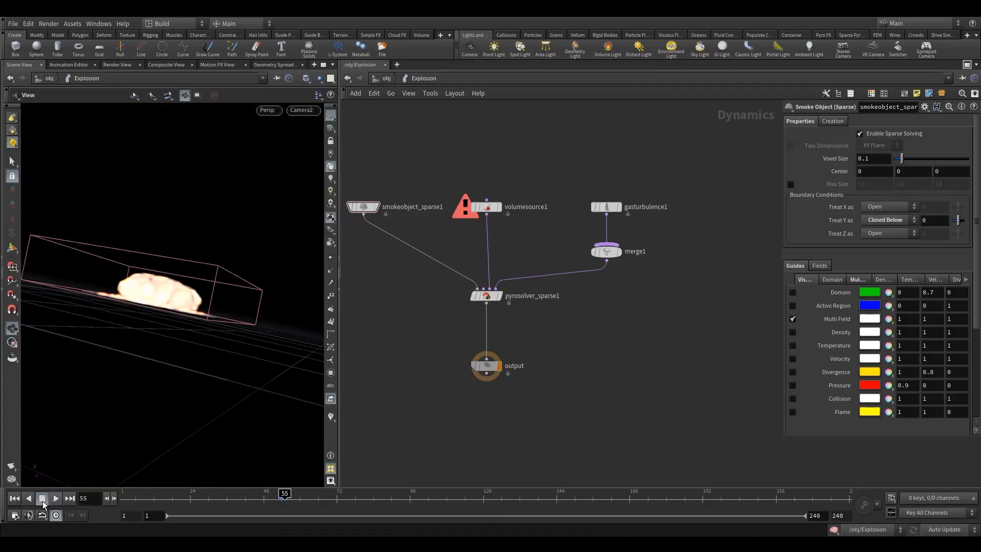
Select gasturbulence1, maximize the viewport and replay the explosion, viewing it from a low front angle
click(594, 204)
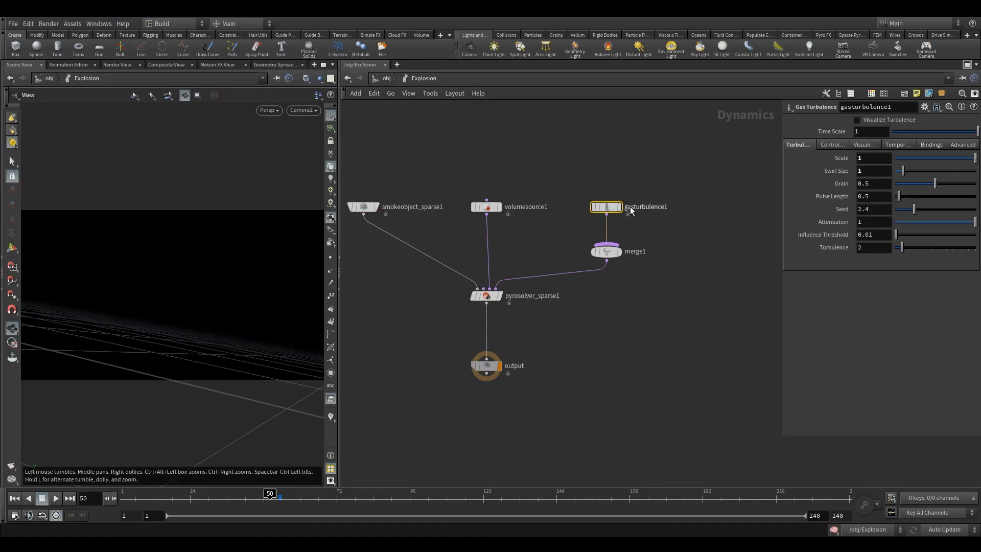
middle_drag(701, 210, 700, 229)
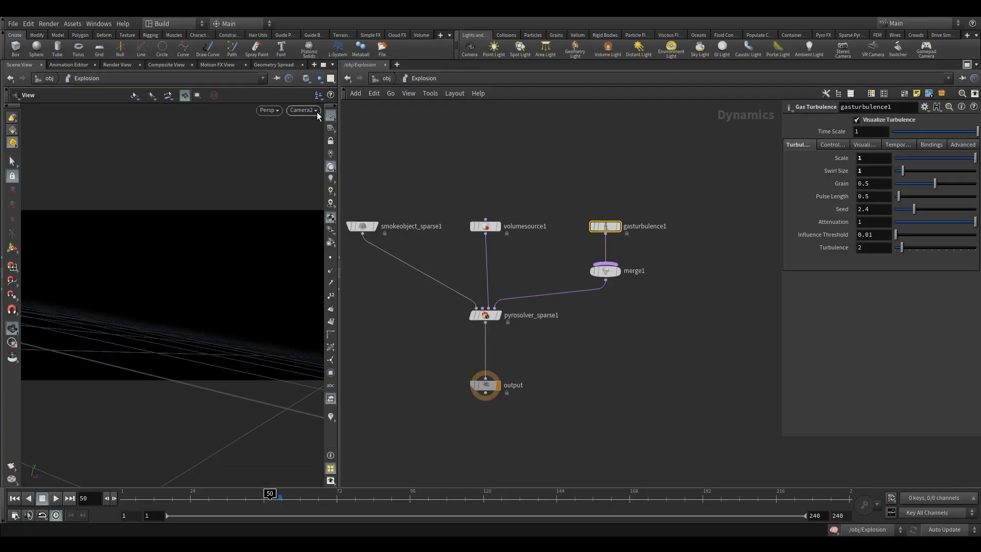
click(323, 65)
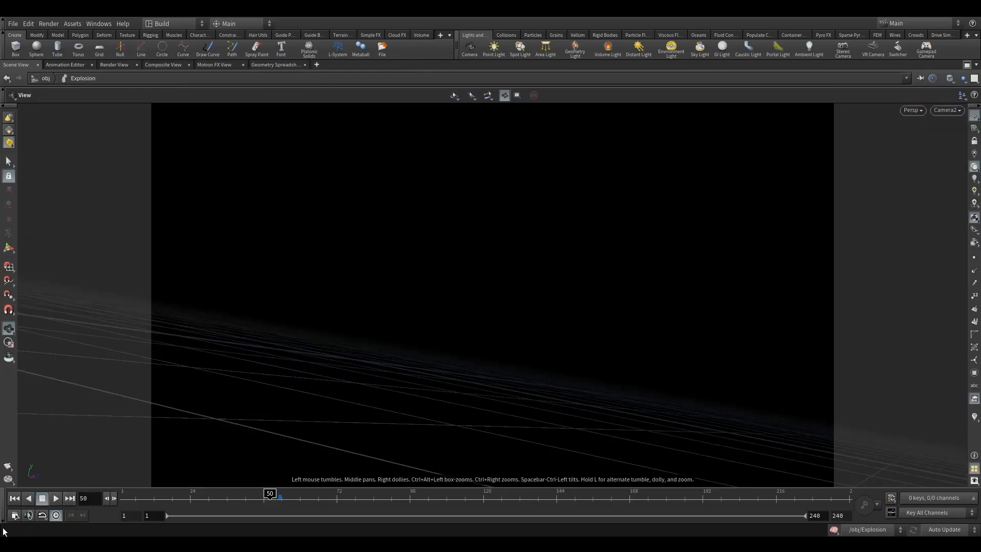
click(56, 498)
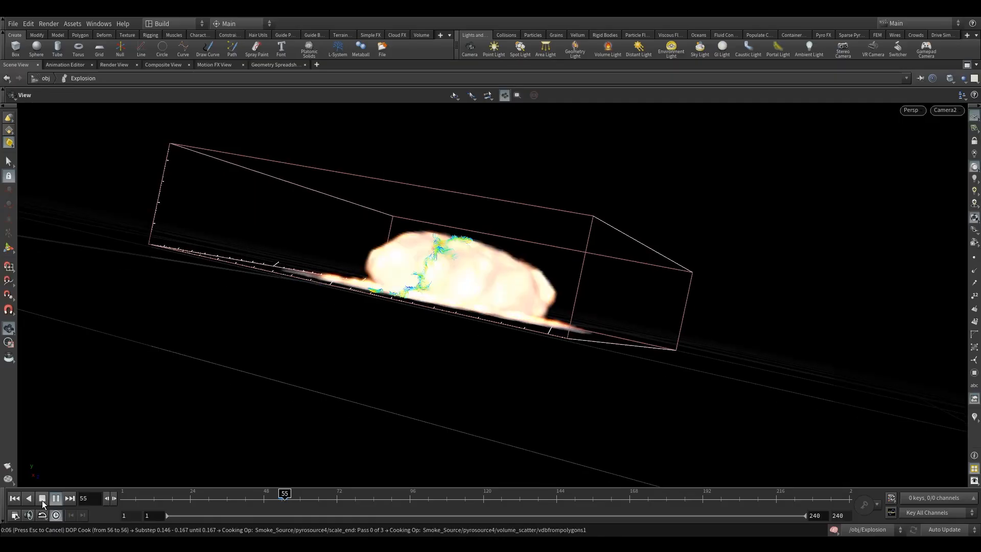
click(42, 501)
drag(453, 256, 422, 269)
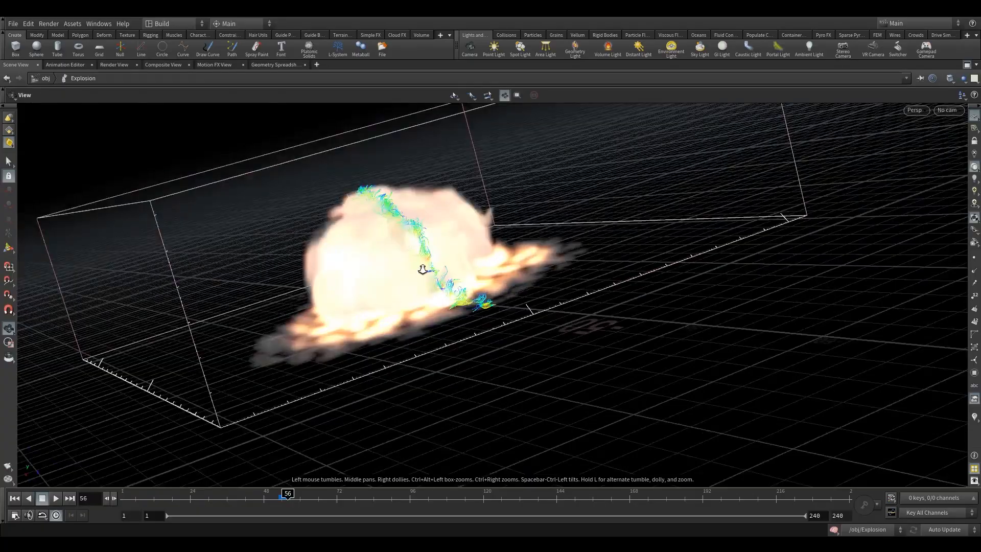
right_drag(423, 268, 456, 242)
key(space+h)
drag(455, 241, 504, 259)
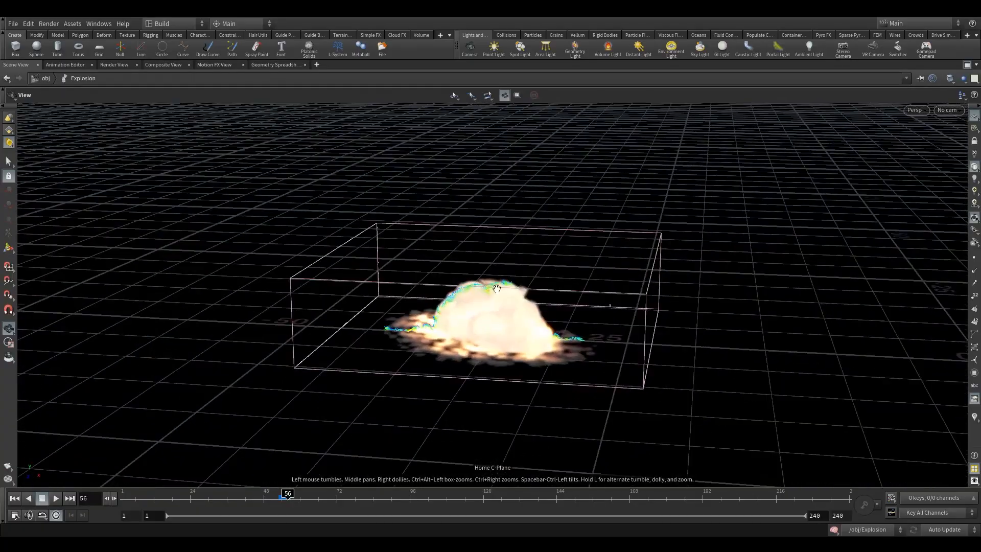
right_drag(504, 258, 722, 206)
drag(723, 206, 843, 115)
Hide smokeobject_sparse1's Multi Field guide to reveal the velocity streamers, then Alt-drag a copy of gasturbulence1
key(ctrl+b)
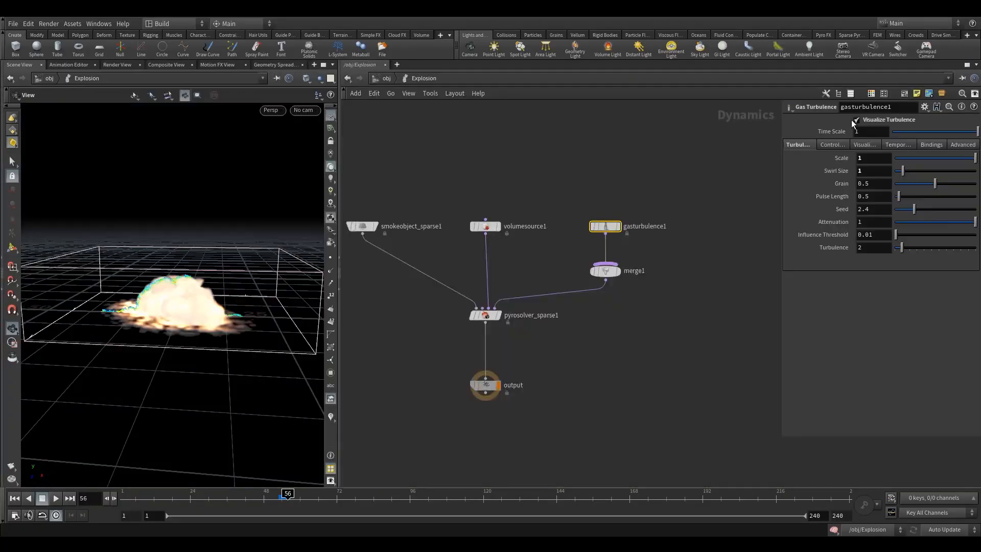
click(362, 226)
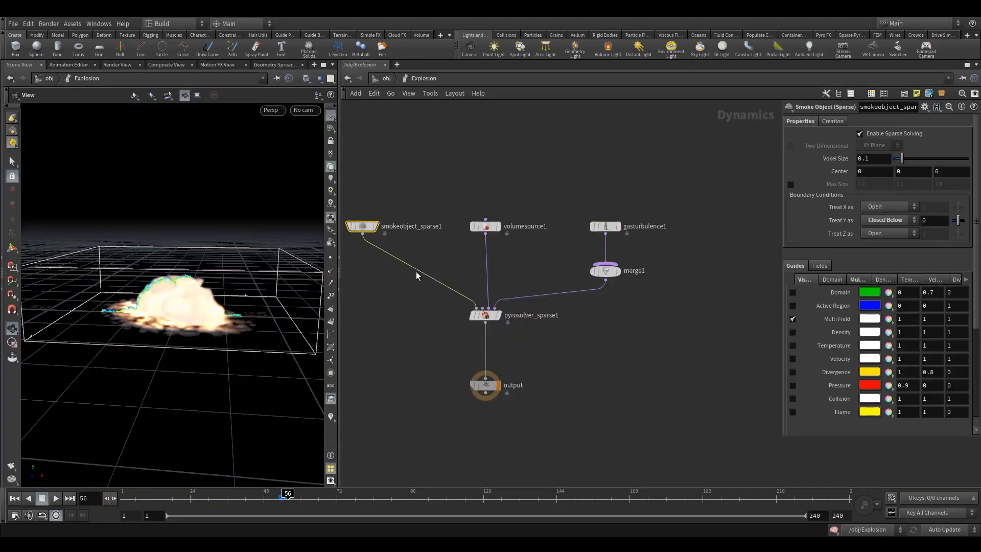
click(793, 318)
scroll(201, 284, up, 5)
drag(200, 284, 94, 273)
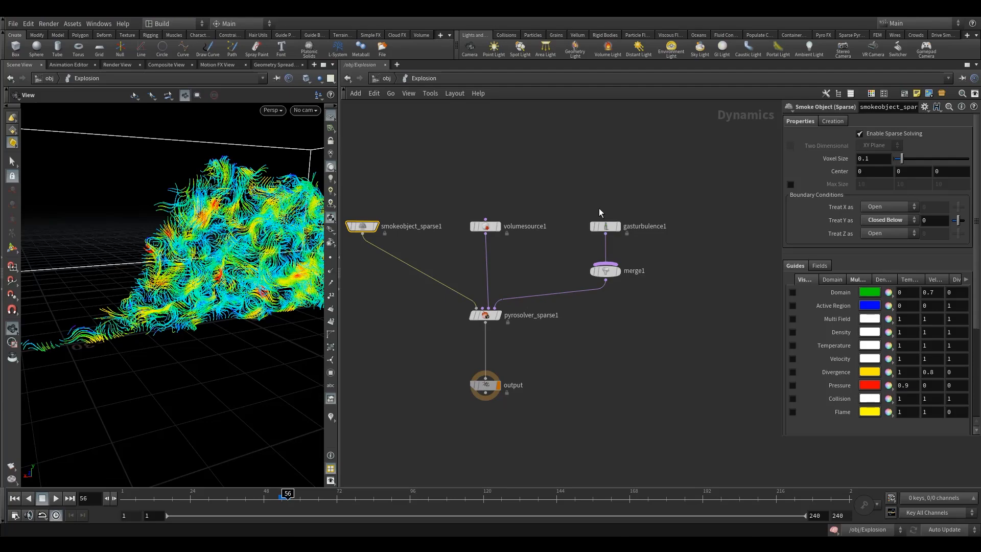
click(606, 228)
drag(606, 230, 688, 229)
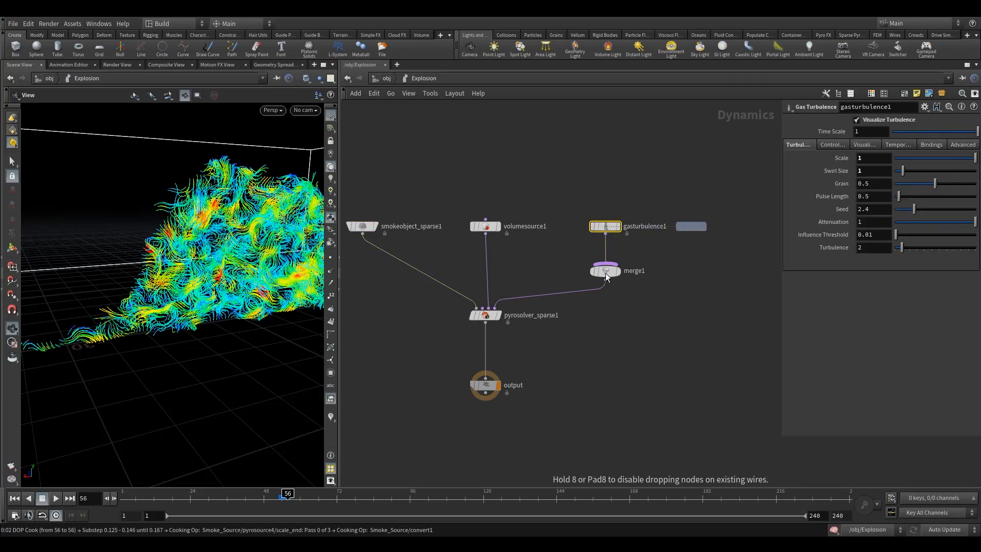
Place the copy as gasturbulence2 with Scale 0.5 and Swirl Size 20
click(273, 497)
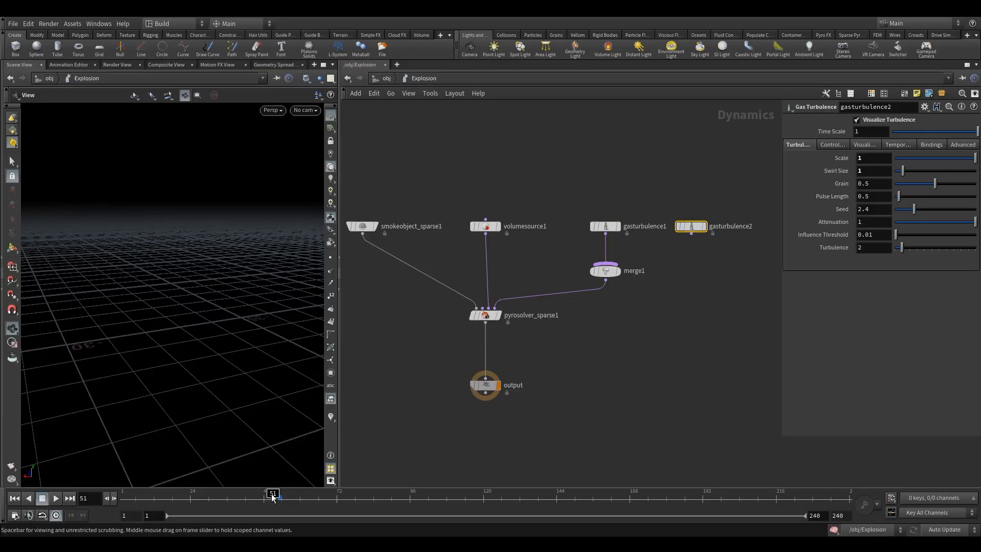
drag(606, 271, 661, 291)
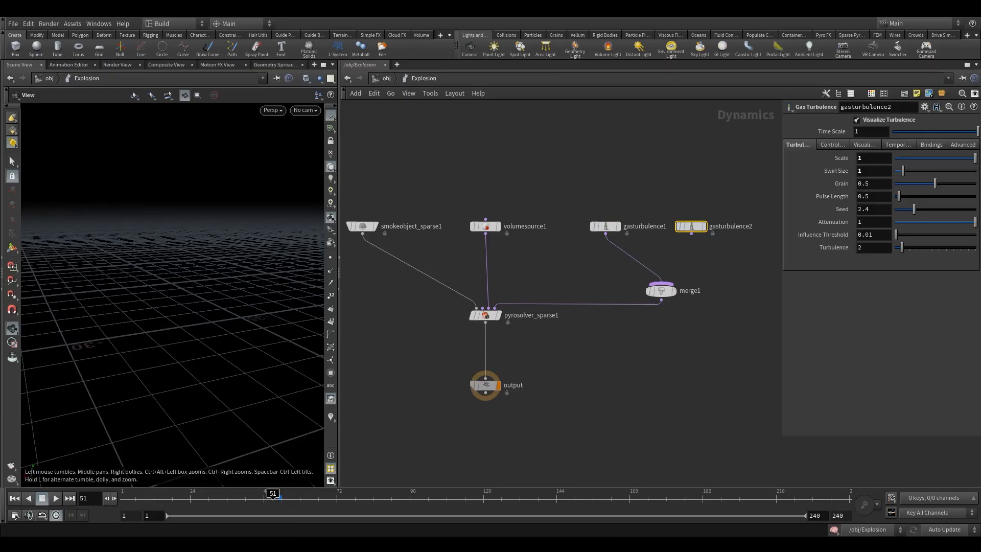
click(882, 156)
text(.54)
key(BackSpace)
key(Return)
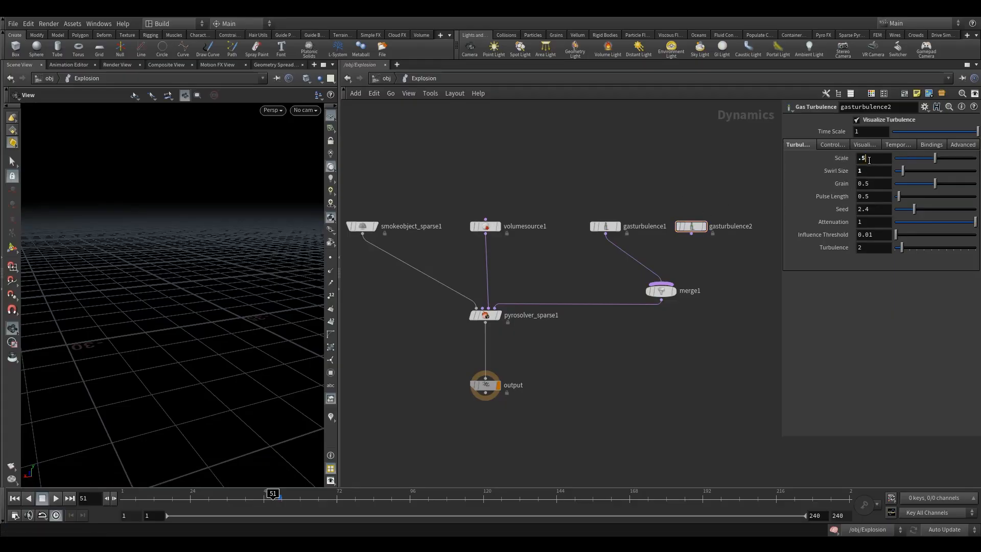
drag(875, 176, 692, 183)
key(Return)
Wire gasturbulence2 into merge1 and position merge1 between the two turbulence nodes
drag(210, 259, 133, 322)
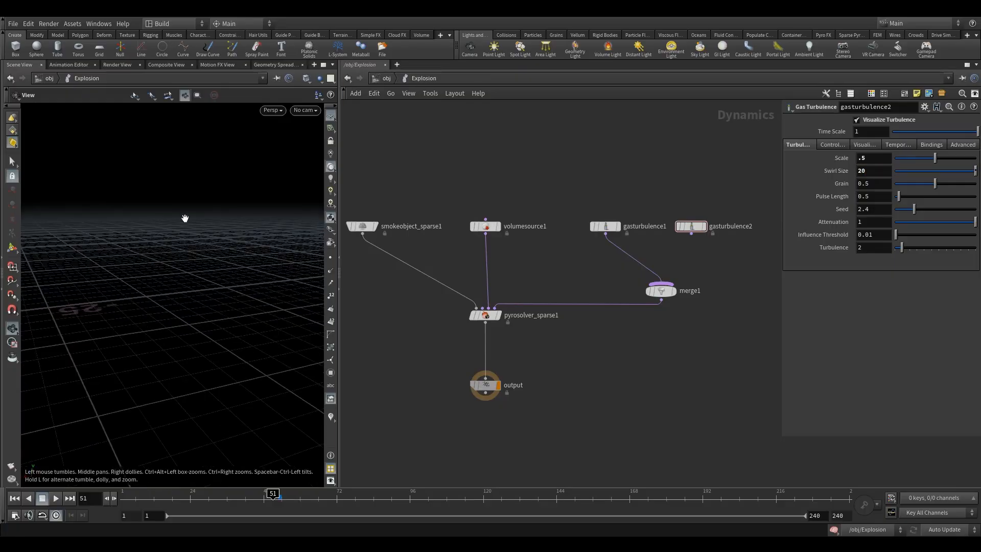
drag(692, 234, 646, 290)
drag(669, 185, 679, 199)
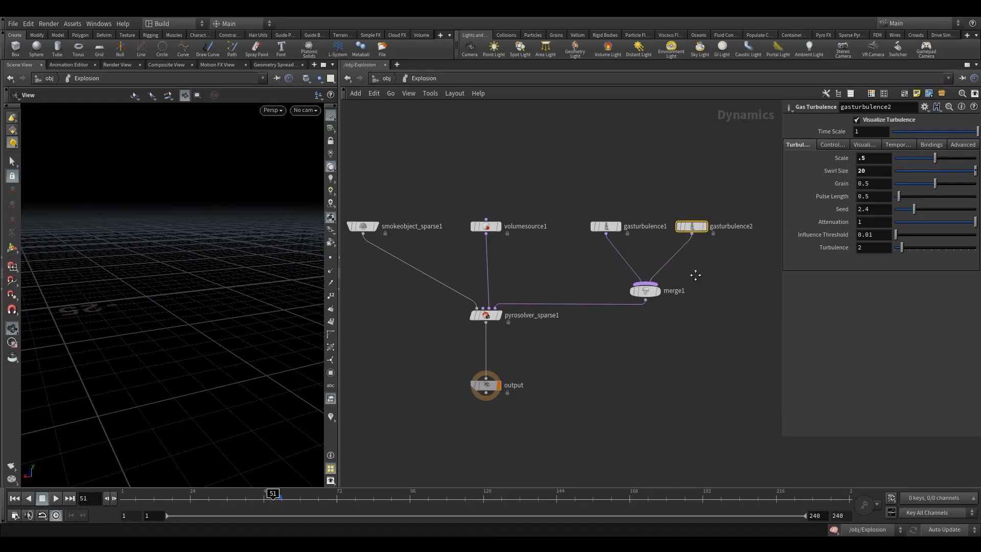
middle_drag(694, 275, 713, 269)
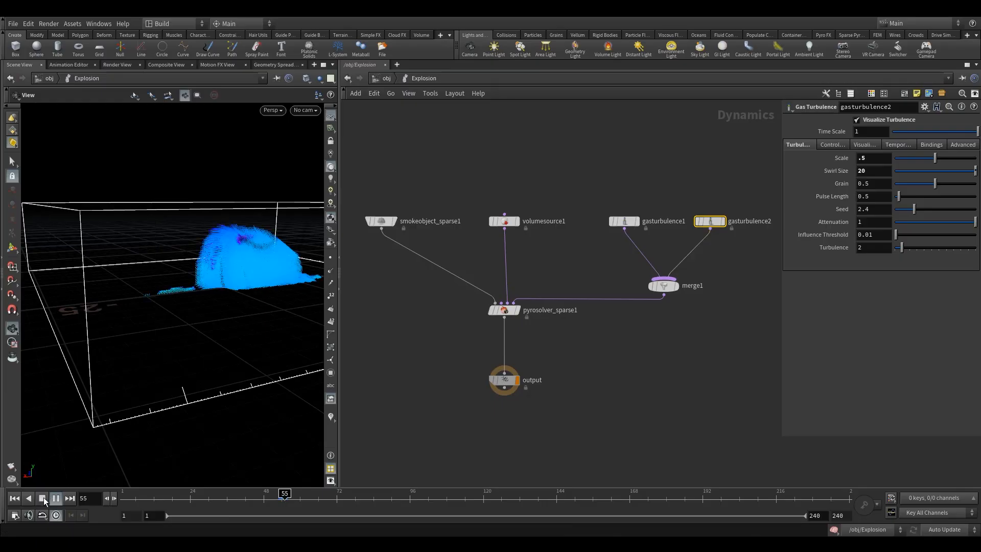
Turn off Visualize Turbulence on gasturbulence1 and gasturbulence2, then return to frame 48
click(623, 224)
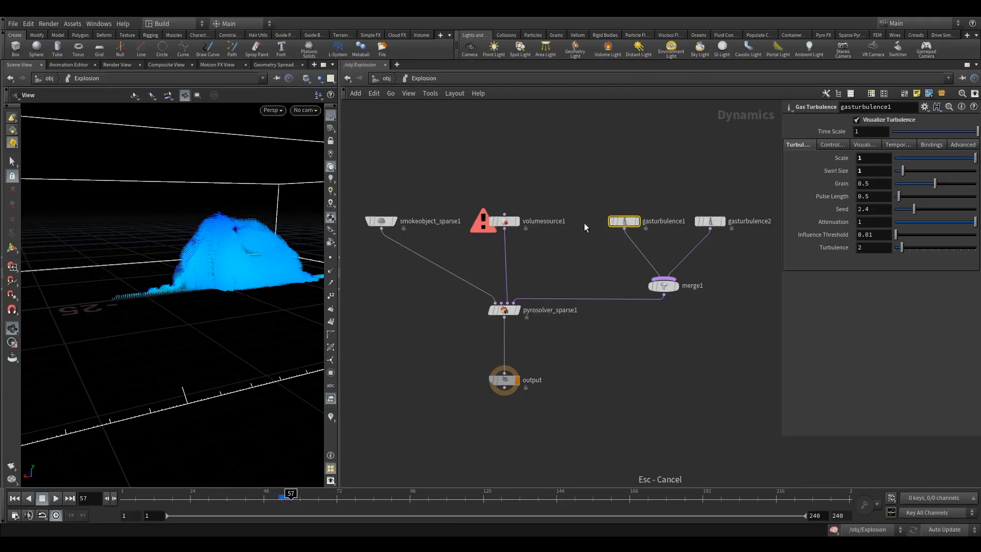
shift+click(711, 221)
click(864, 122)
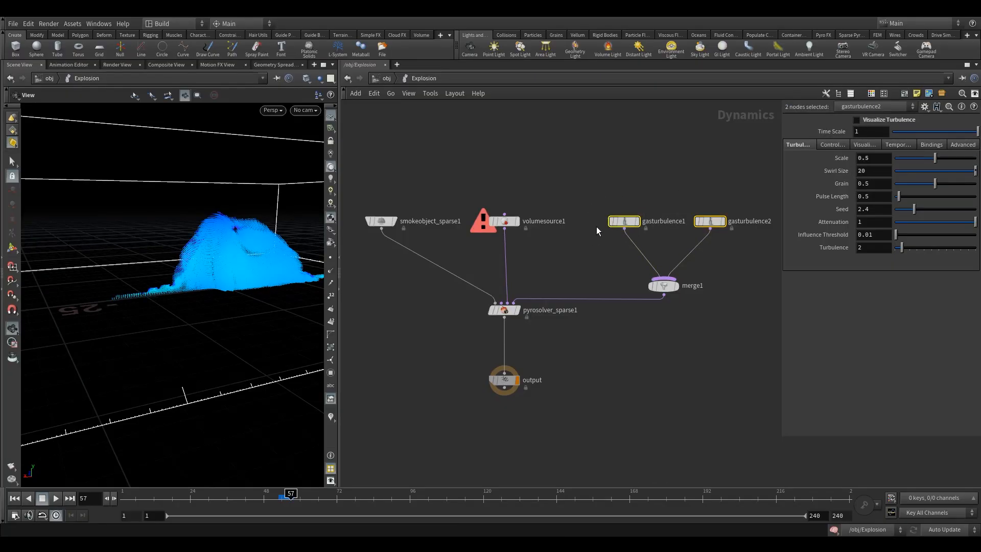
click(265, 498)
middle_drag(610, 270, 609, 333)
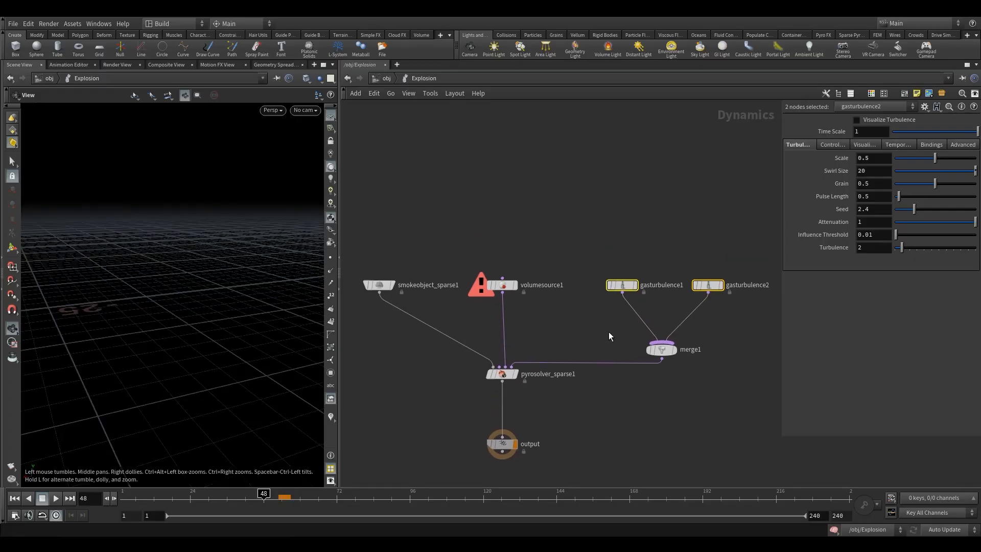
Add a Gas Dissipate node (gasdissipate1) and wire it into merge1
drag(663, 350, 660, 342)
middle_drag(638, 396, 614, 347)
key(Tab)
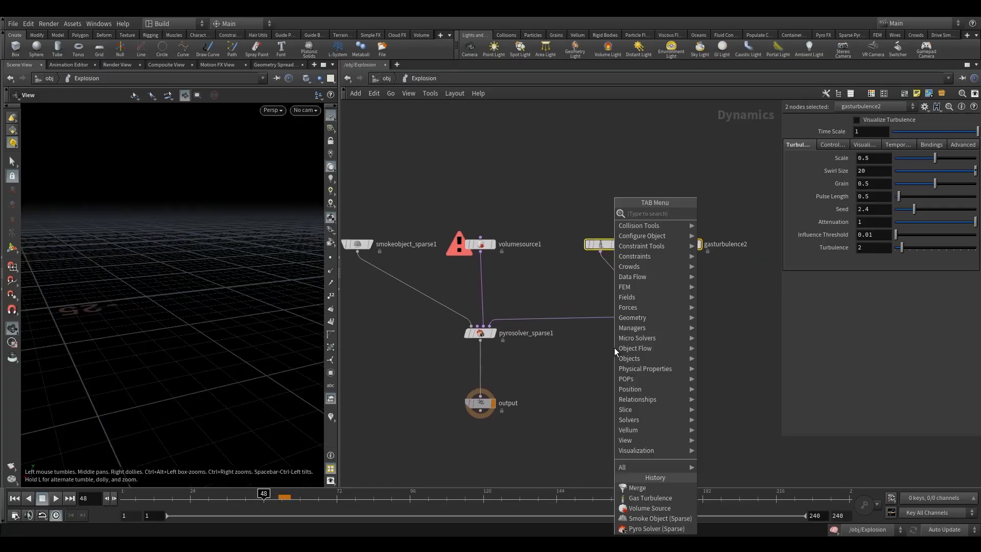
text(gas)
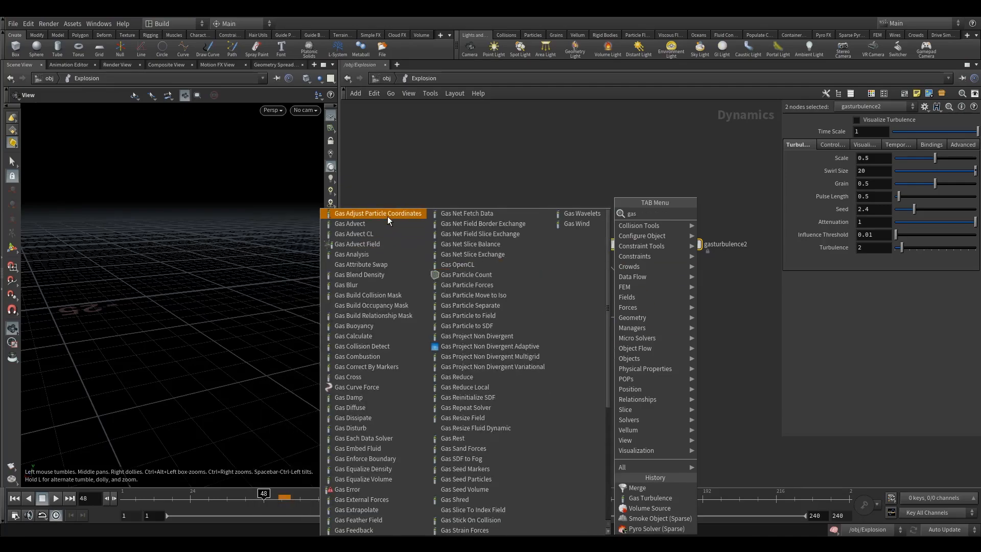
text( di)
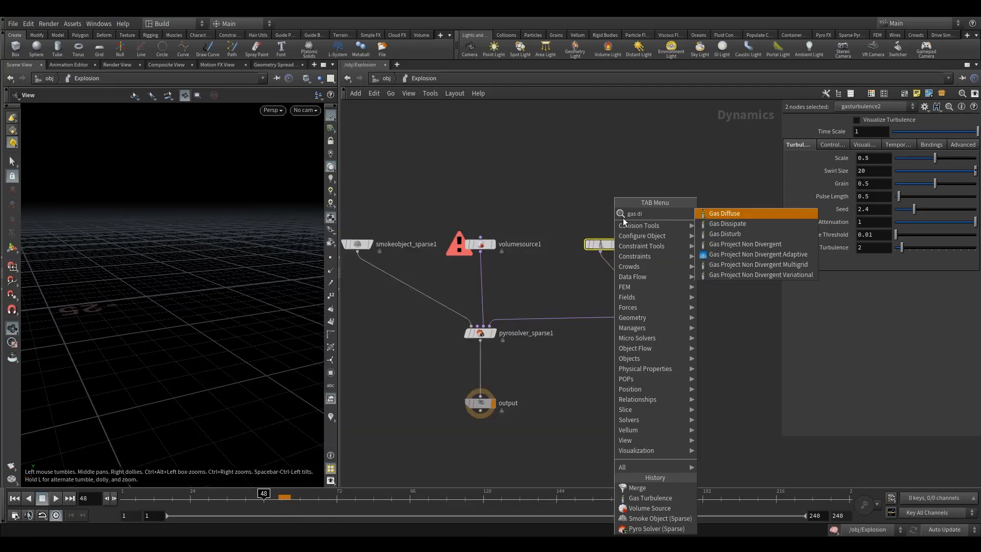
click(737, 223)
click(729, 272)
drag(729, 280, 637, 333)
Set gasdissipate1's Diffusion to 0.1 and Evaporation Rate to 0.05
drag(875, 160, 711, 175)
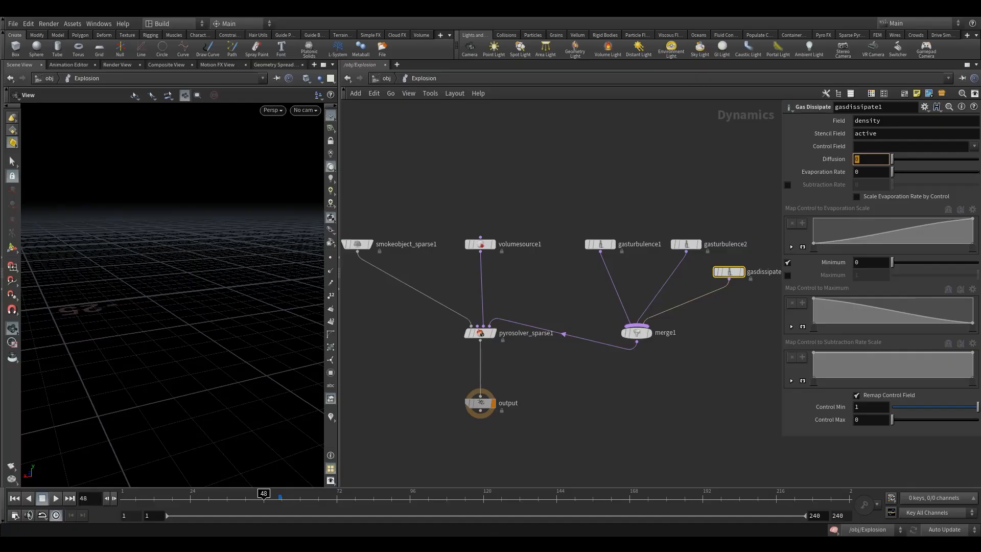
key(Tab)
text(.05)
key(Return)
Align gasturbulence1 with gasturbulence2 and move both turbulence nodes up and right
drag(612, 242, 614, 240)
middle_drag(557, 299, 590, 249)
drag(546, 382, 508, 337)
drag(562, 210, 735, 201)
drag(631, 339, 668, 322)
Add a Gas Disturb node (gasdisturb1) to the left of the turbulence nodes
key(Tab)
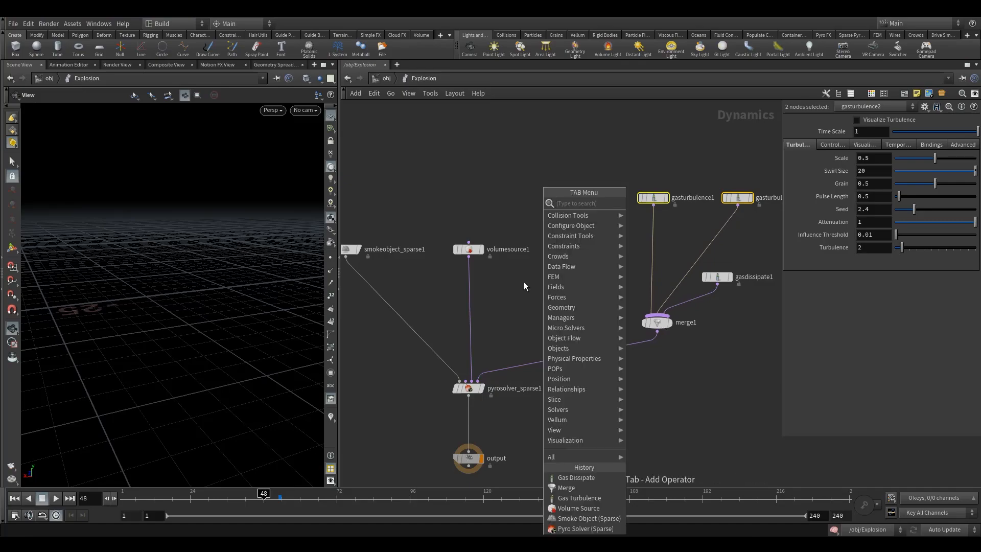
text(distu)
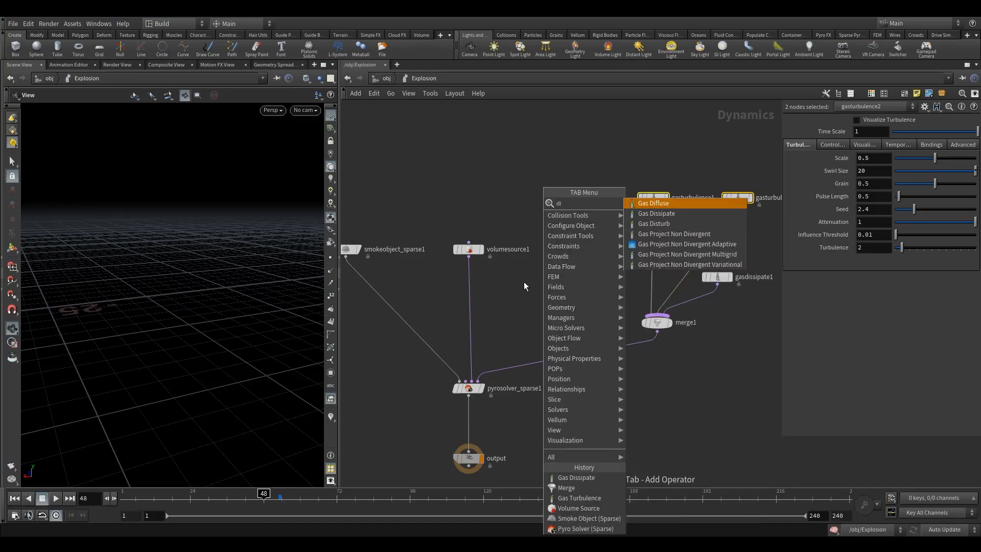
click(642, 204)
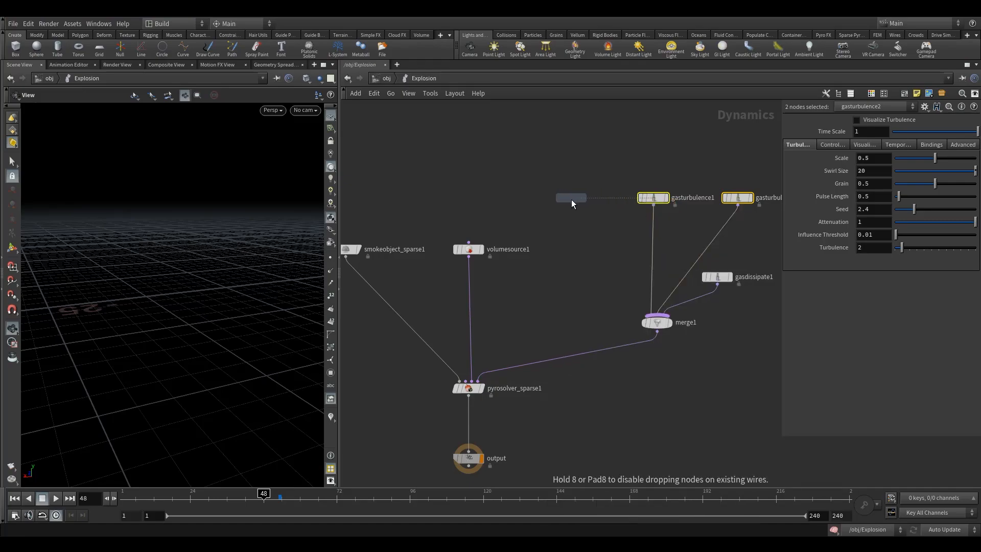
click(569, 199)
drag(653, 326, 622, 325)
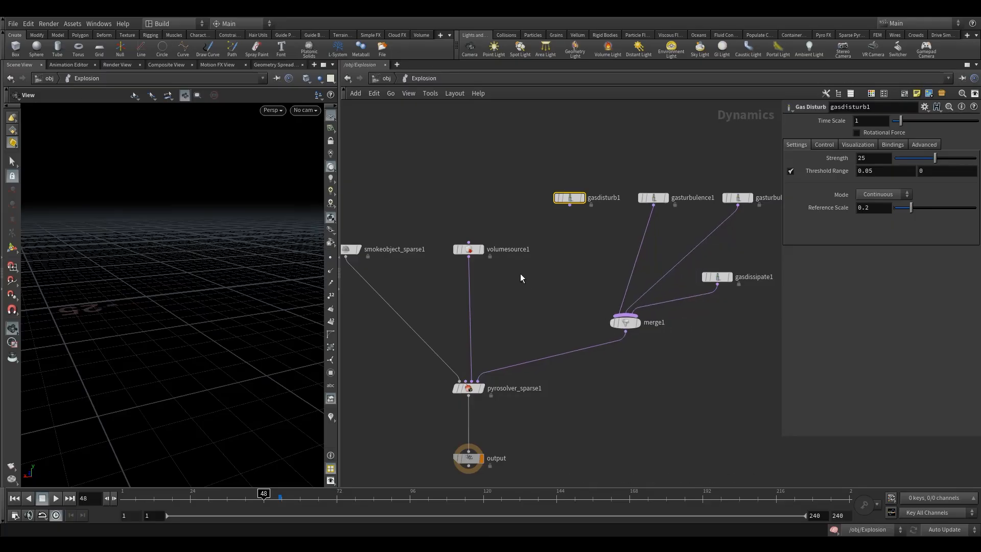
Add a new merge2 node and wire gasdisturb1 into it
key(Tab)
text(merg)
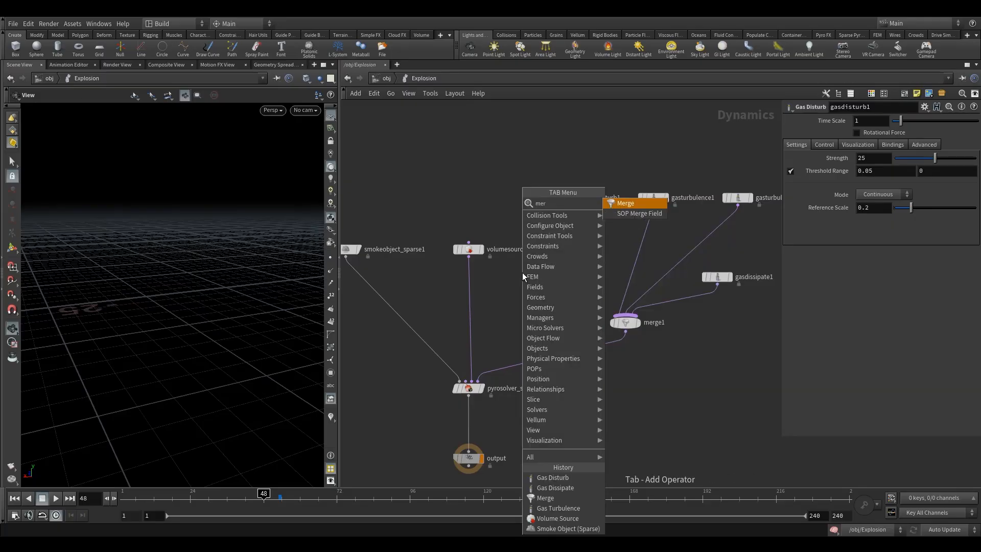
click(622, 205)
click(587, 235)
mouse_move(567, 198)
mouse_down()
mouse_move(523, 144)
mouse_move(580, 244)
mouse_move(560, 201)
mouse_up()
drag(526, 143, 514, 141)
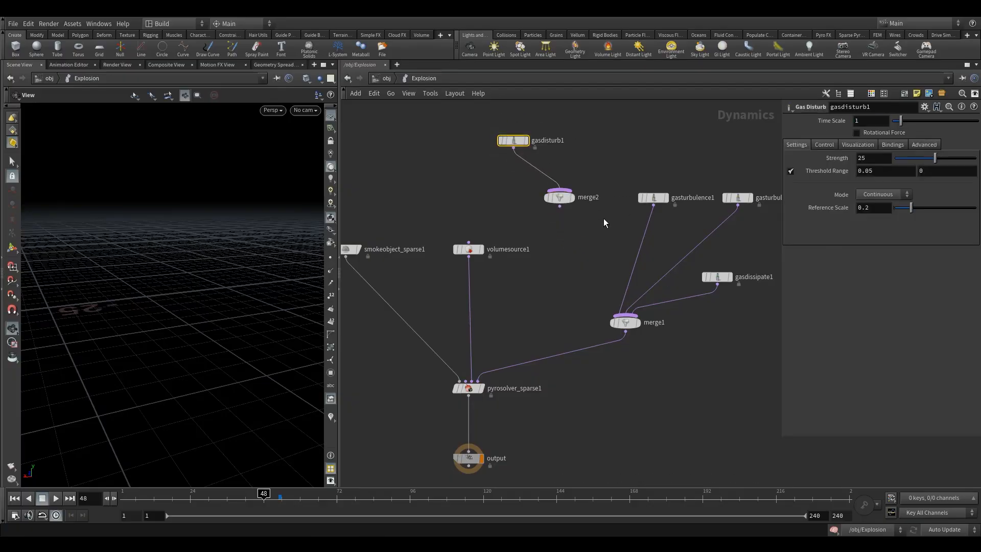
Give gasdisturb1 Strength 100, Block-Based disturbance and Base Block Size 0.05
drag(877, 158, 712, 152)
text(100)
key(Return)
drag(559, 197, 532, 191)
click(883, 194)
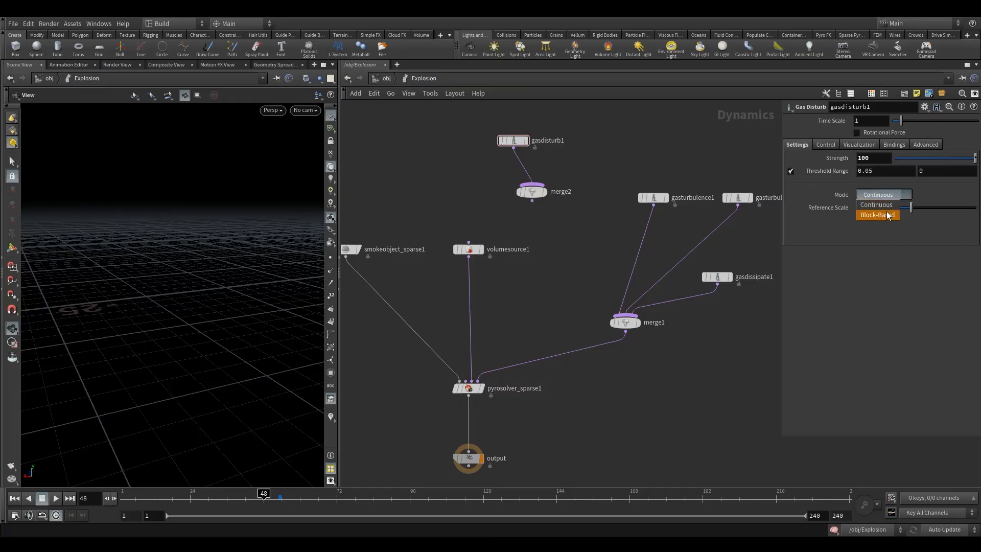
click(888, 215)
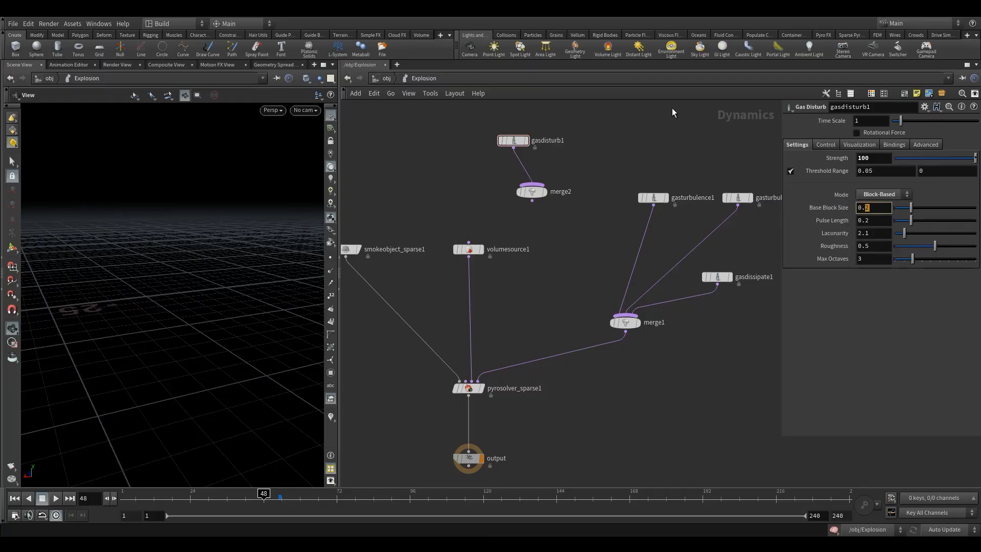
key(Return)
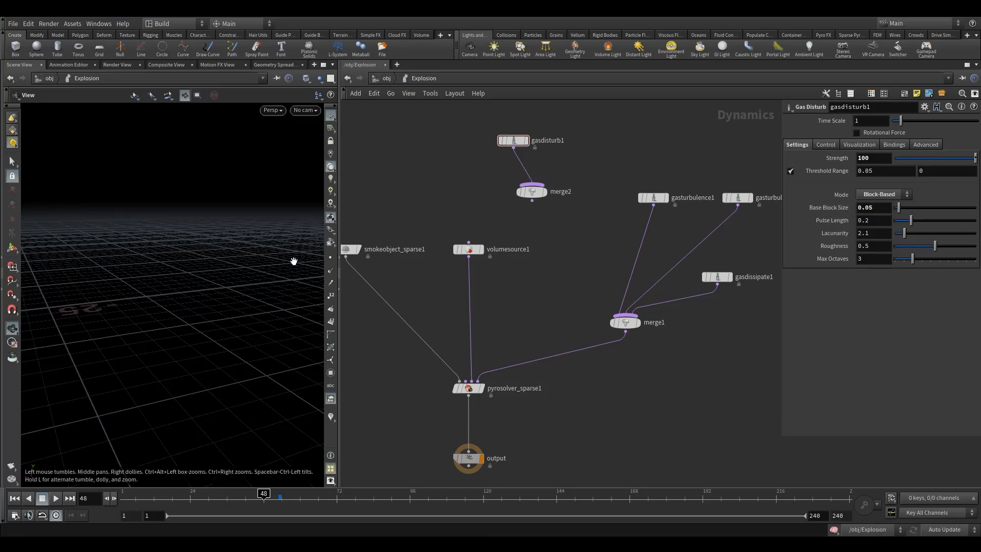
Reposition merge2 and gasdisturb1 to make room for the copy
drag(529, 198, 535, 198)
click(879, 160)
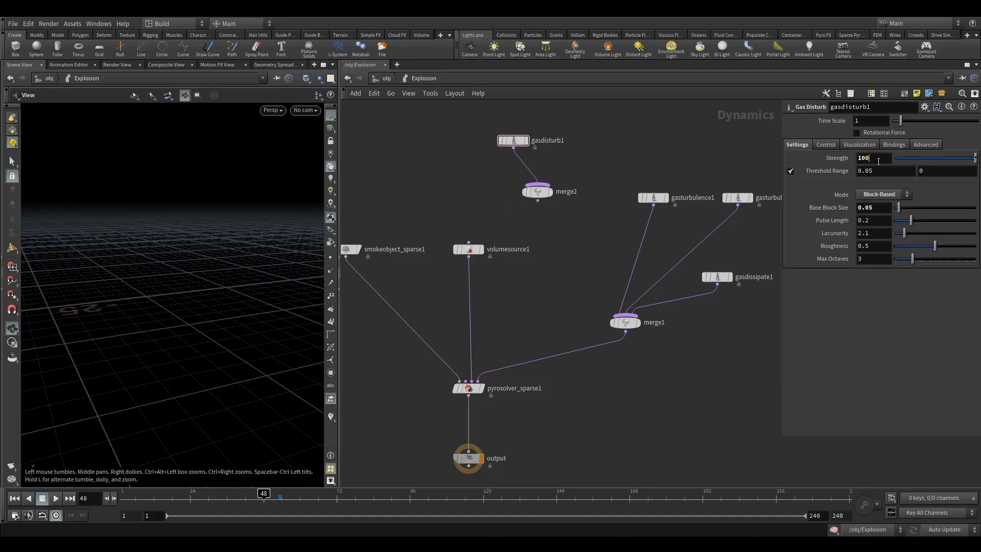
mouse_move(515, 144)
mouse_down()
mouse_move(495, 141)
mouse_move(581, 140)
mouse_move(545, 180)
mouse_up()
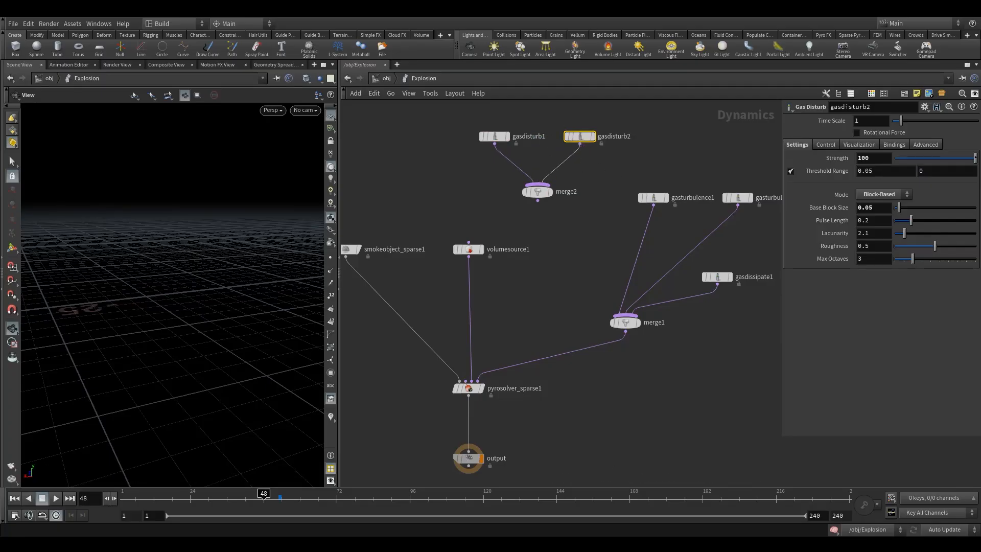
Enter Base Block Size 0.2 on gasdisturb2, then review both turbulence and disturb nodes' settings
double_click(867, 207)
click(667, 147)
drag(737, 154, 763, 243)
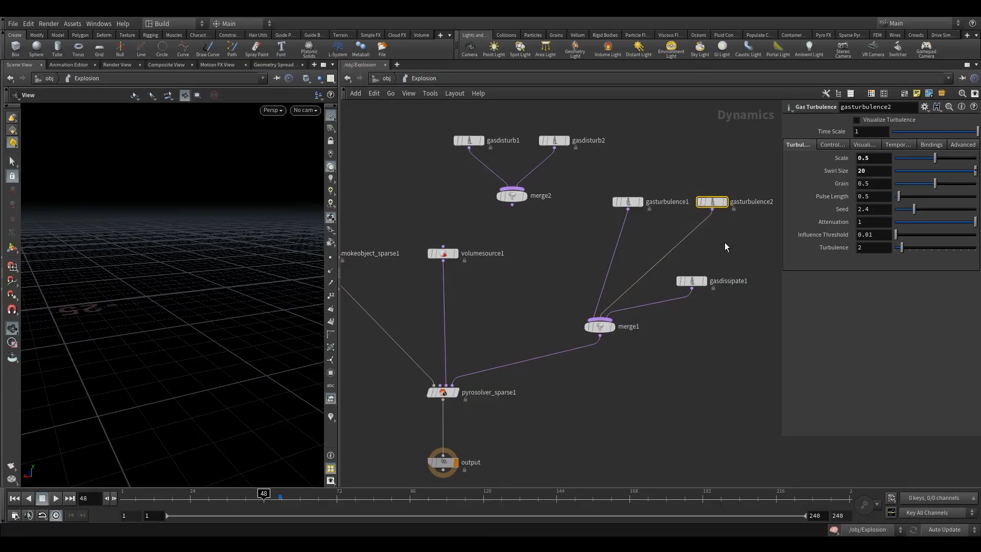
drag(627, 175, 651, 238)
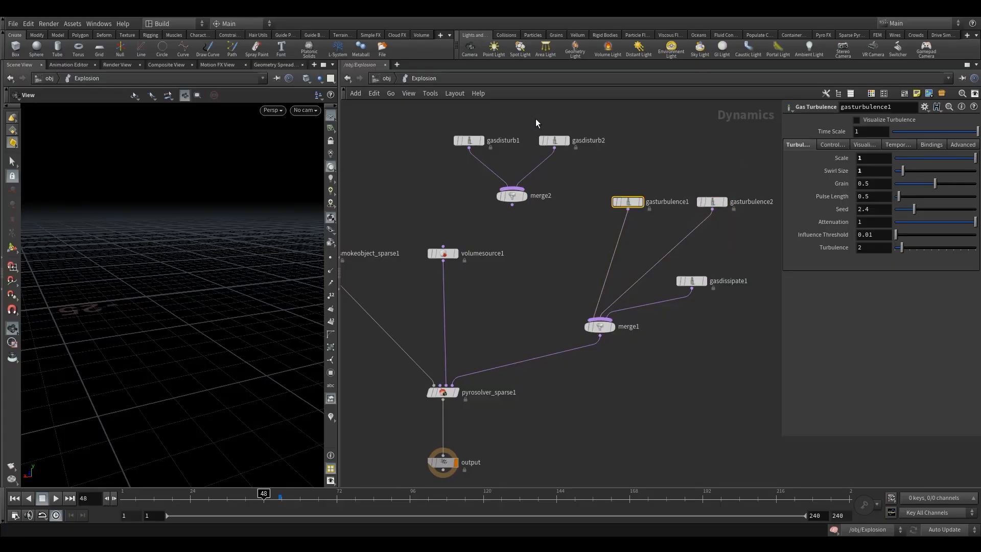
drag(536, 120, 582, 189)
drag(447, 137, 491, 178)
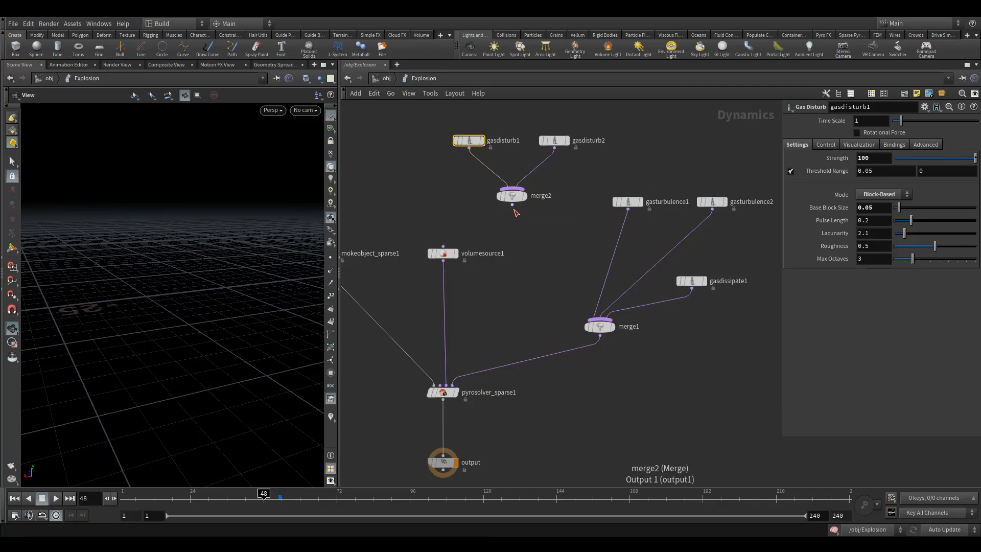
Create merge3 below merge1, connect merge2 into it and make merge2 the first input
key(Tab)
text(merg)
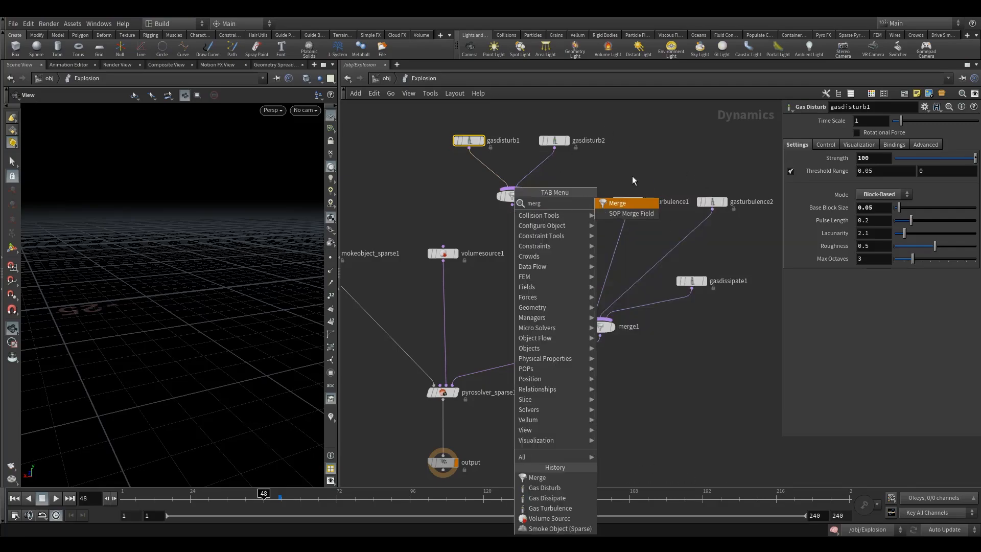
click(629, 202)
click(580, 361)
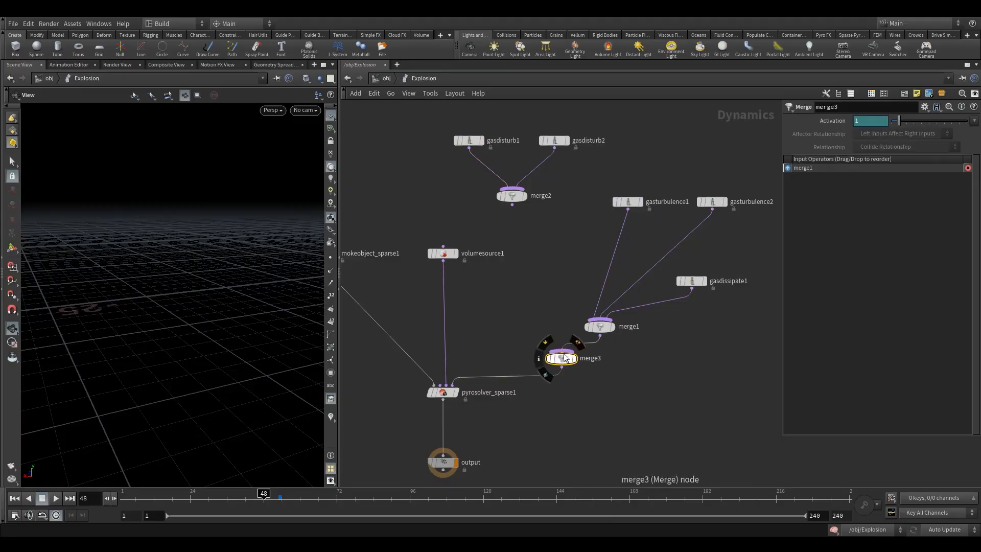
click(595, 359)
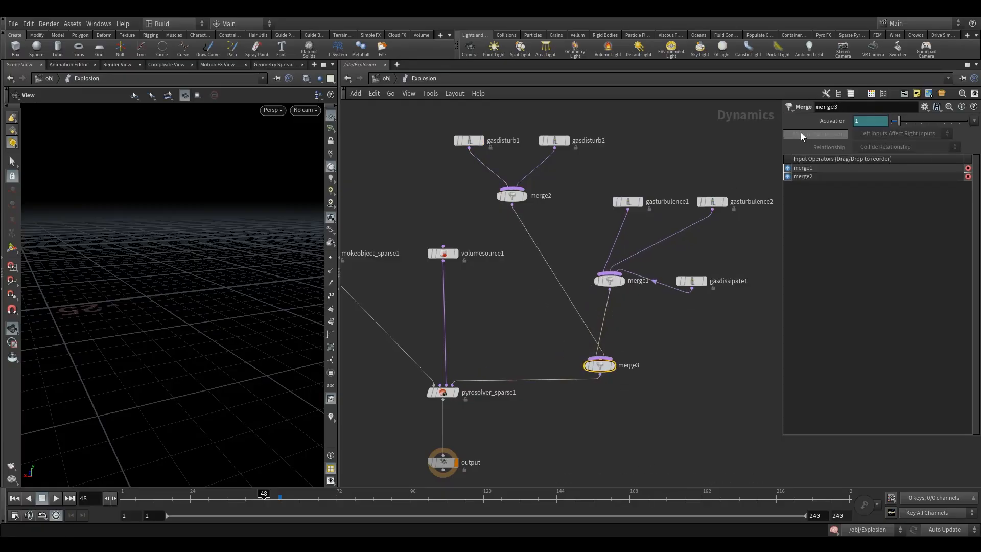
drag(795, 177, 797, 167)
Wire gasdissipate1 into merge3 and rearrange the disturb, turbulence and dissipate nodes
drag(613, 281, 599, 361)
drag(654, 282, 670, 258)
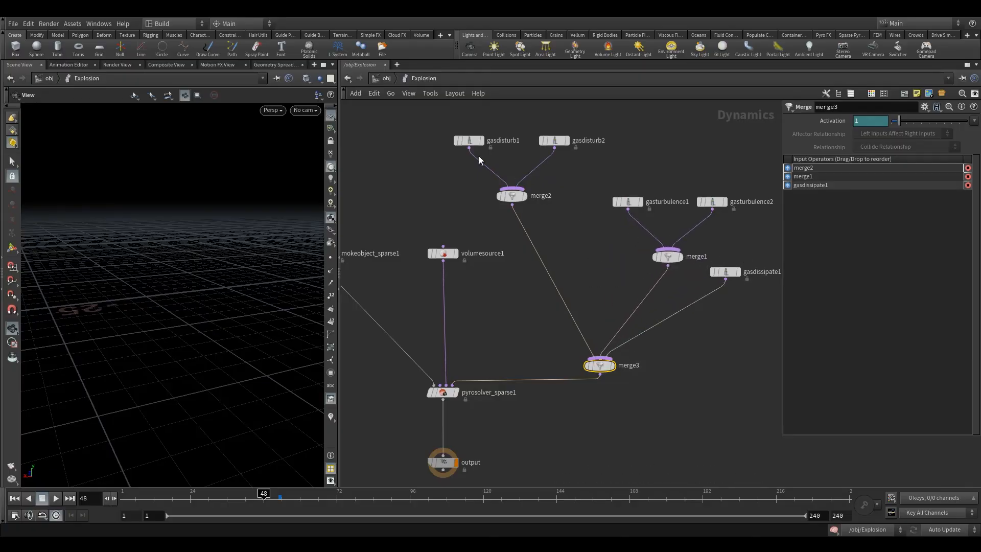
drag(442, 123, 609, 215)
drag(730, 255, 759, 297)
drag(727, 275, 752, 314)
Set the viewport to look through Cam_final_v01_fbx/Camera2
scroll(685, 297, down, 4)
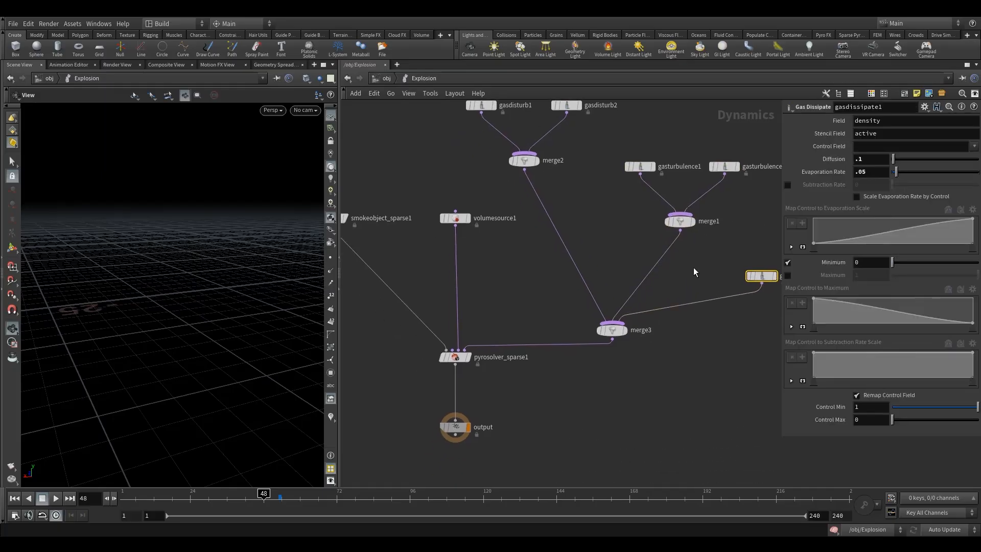
click(307, 111)
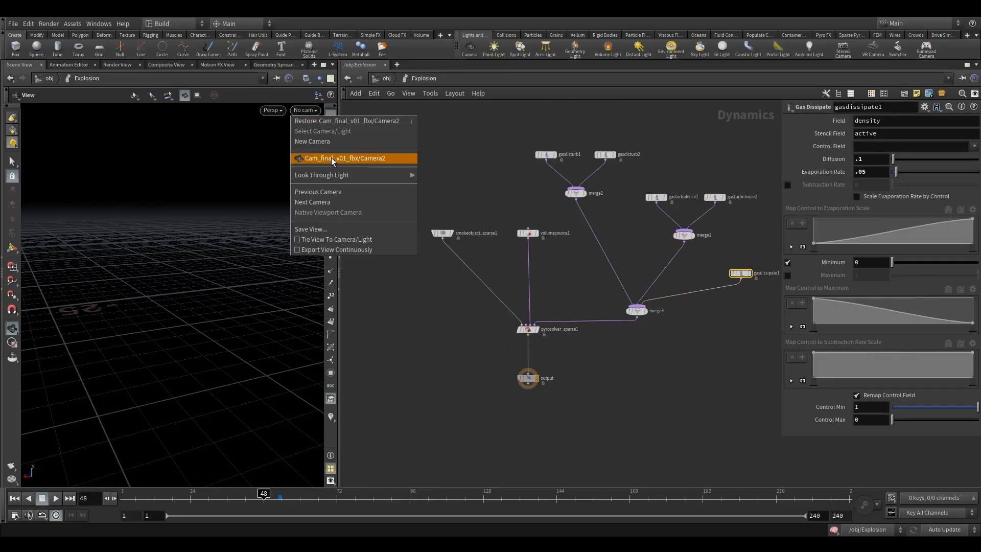
click(307, 159)
Inspect smokeobject_sparse1's 0.1 Voxel Size and compare gasdisturb1 and gasdisturb2
click(443, 233)
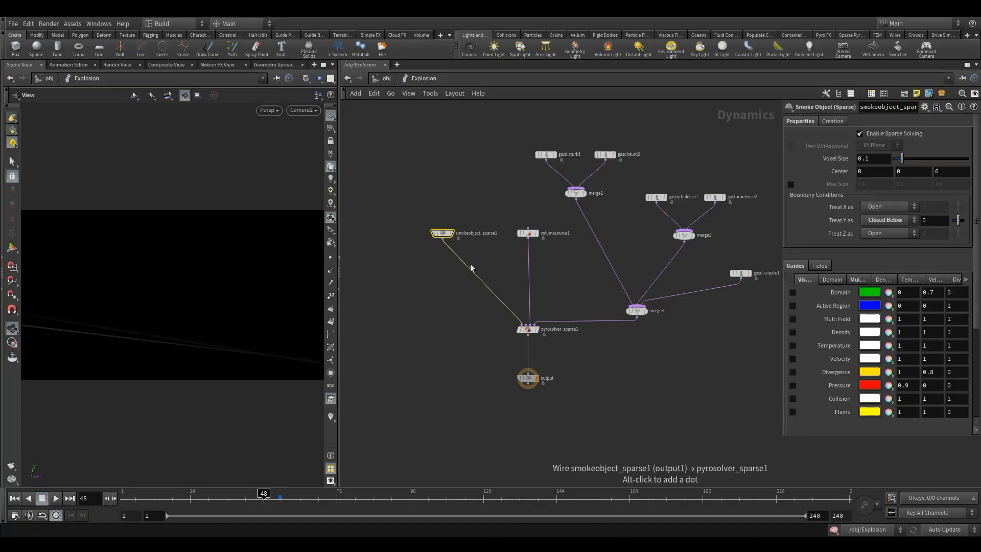
drag(442, 233, 437, 233)
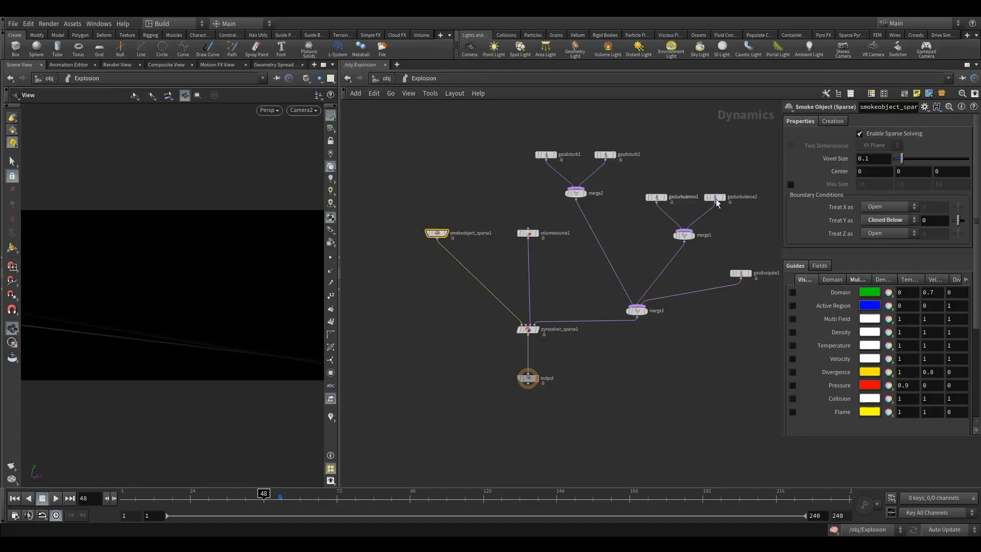
click(866, 160)
drag(510, 139, 561, 164)
click(606, 154)
Recheck the 0.1 voxel size against both disturb nodes and nudge merge3 into place
click(437, 232)
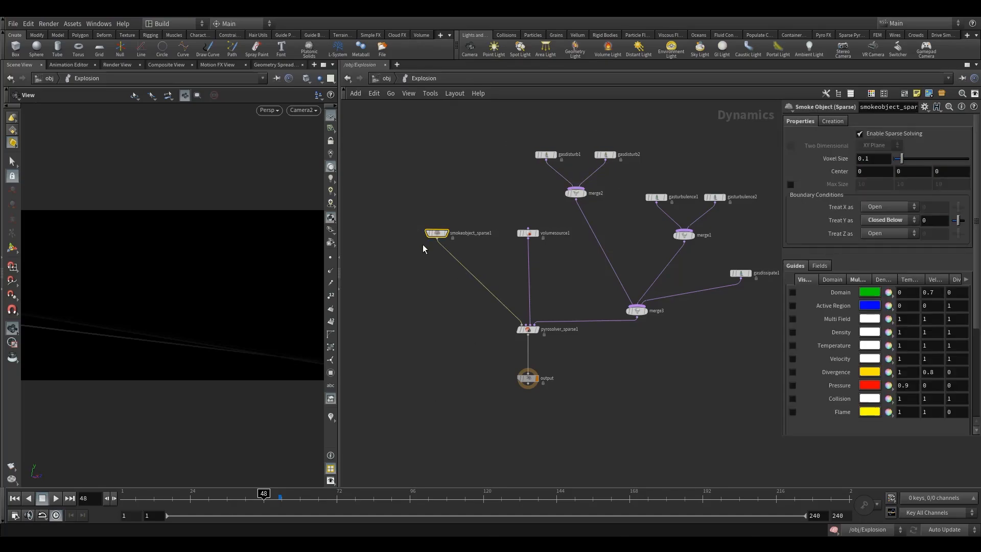
click(866, 160)
click(546, 155)
click(605, 154)
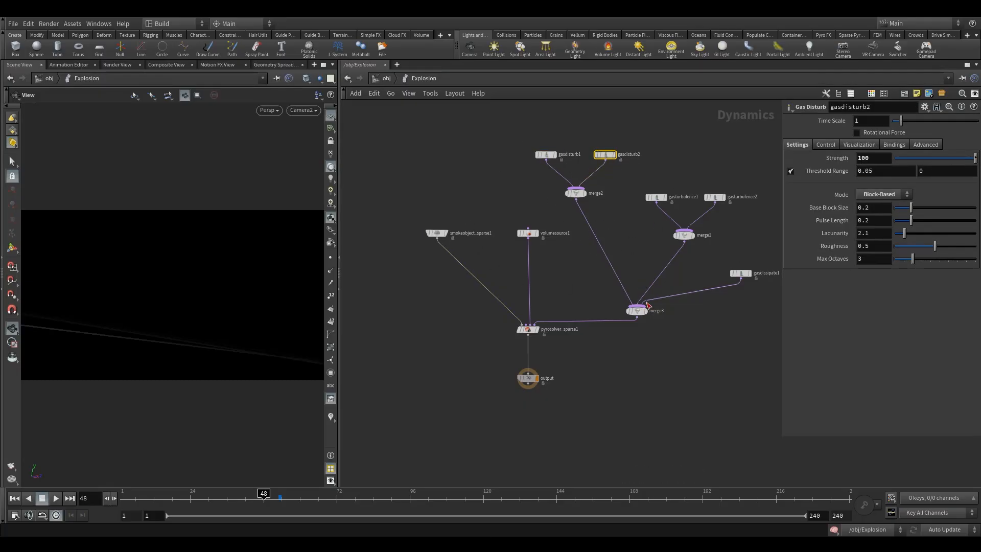
drag(640, 309, 648, 311)
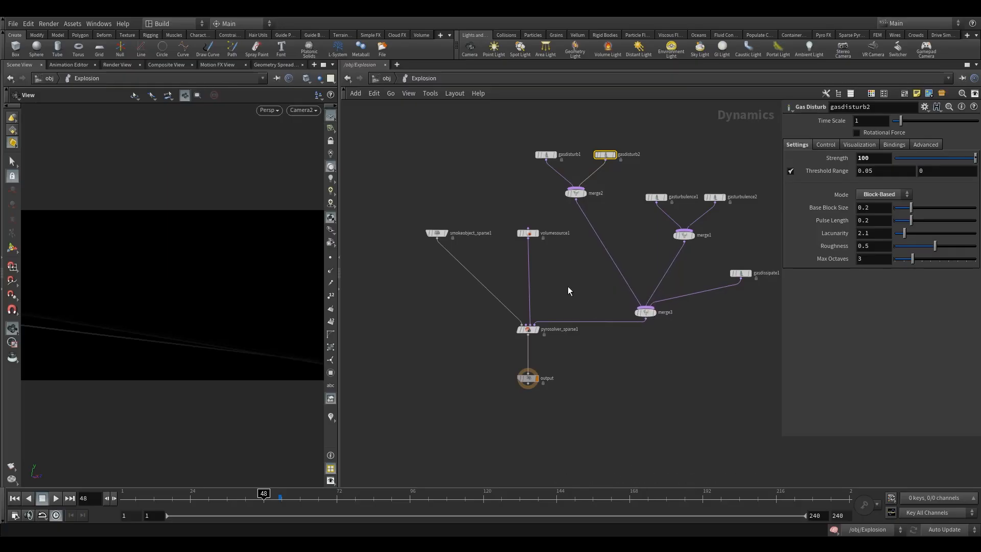
drag(418, 215, 449, 266)
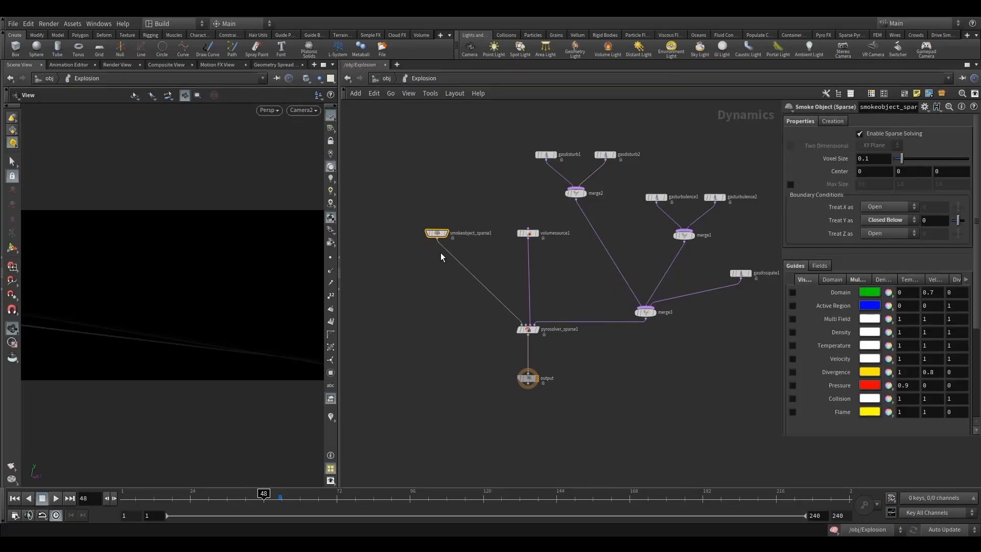
Leave smokeobject_sparse1's Voxel Size at 0.1 and maximize the Camera2 Scene View
click(875, 162)
key(shift+Left)
click(467, 324)
click(323, 65)
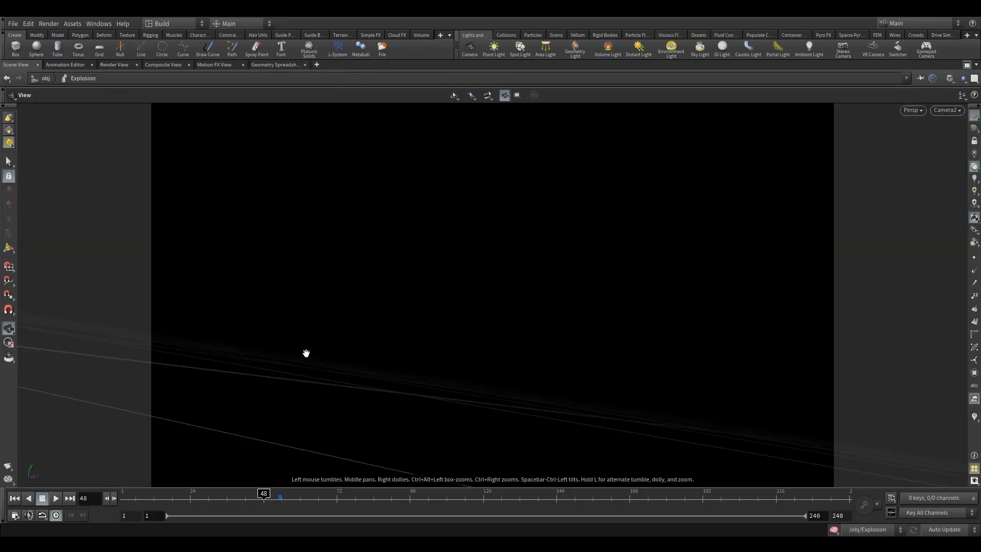
Render a first flipbook of frames 53–80
right_click(8, 466)
click(36, 469)
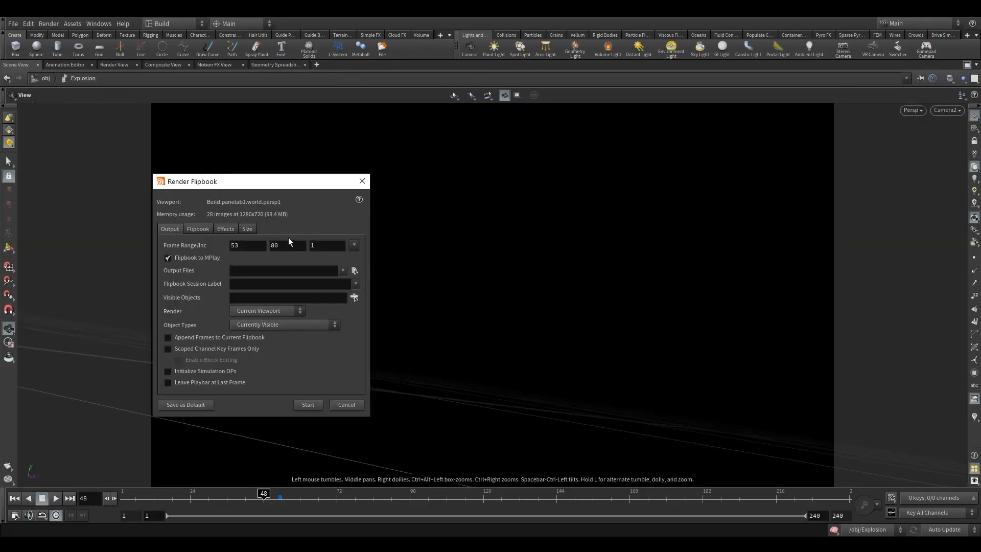
click(308, 404)
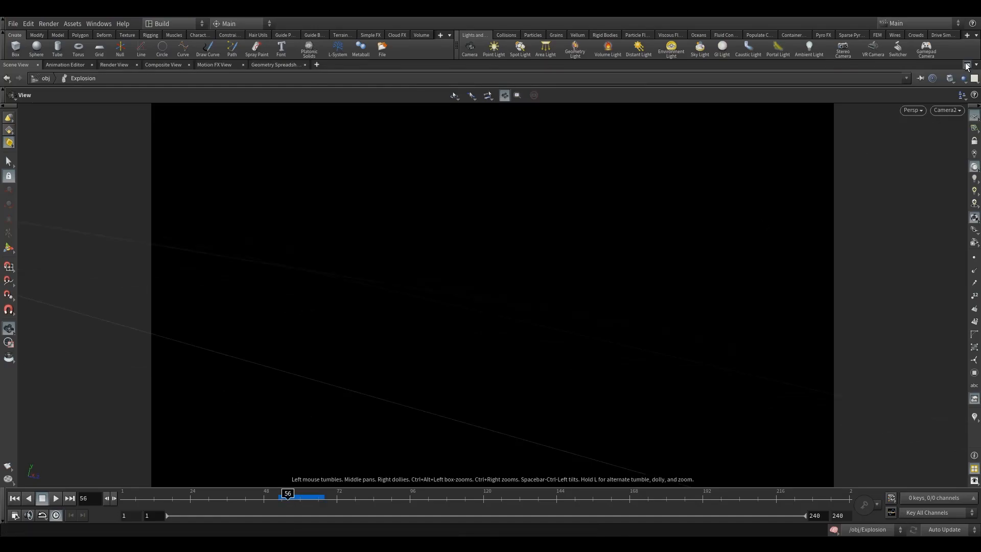
Show all objects including the helicopter, use Smooth Shaded display and hide the guides
click(968, 66)
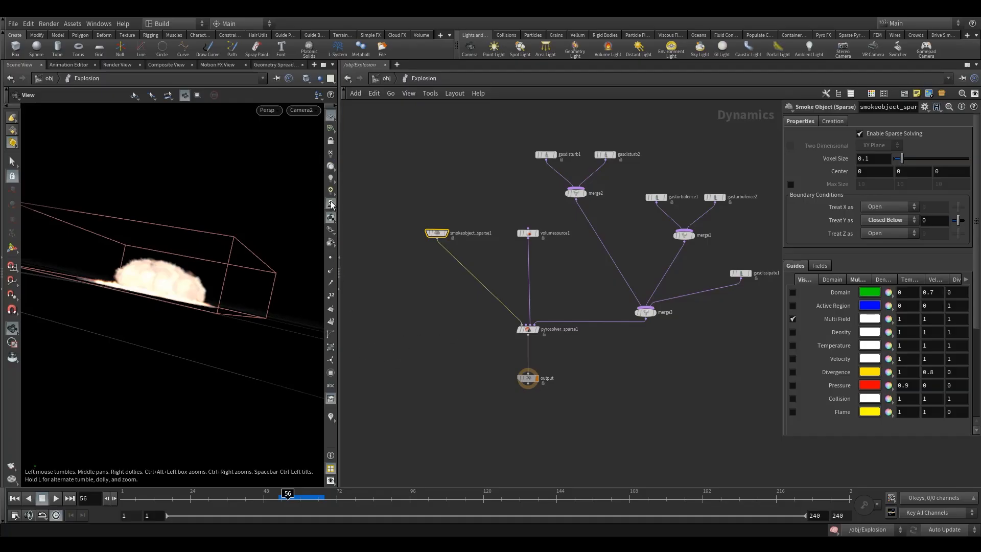
click(319, 78)
click(335, 91)
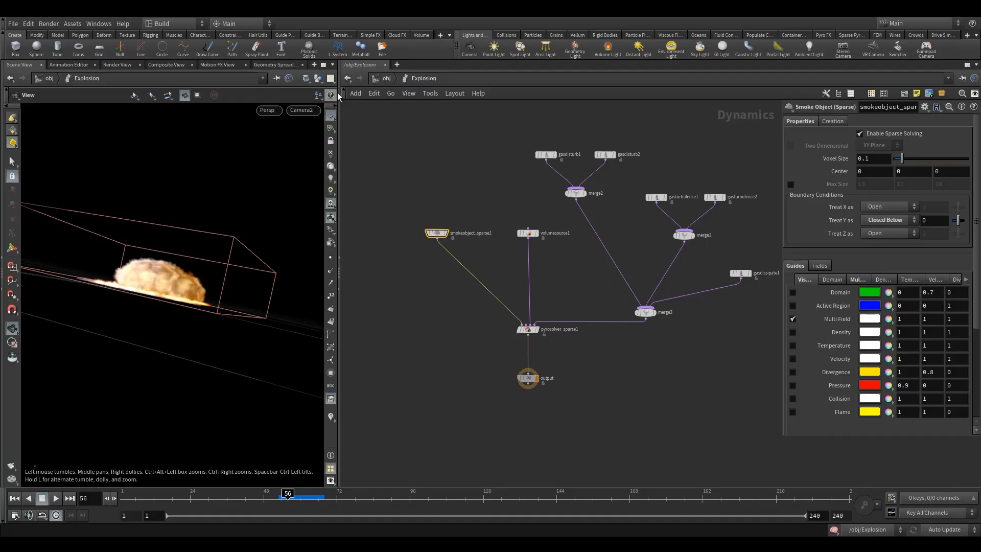
click(323, 65)
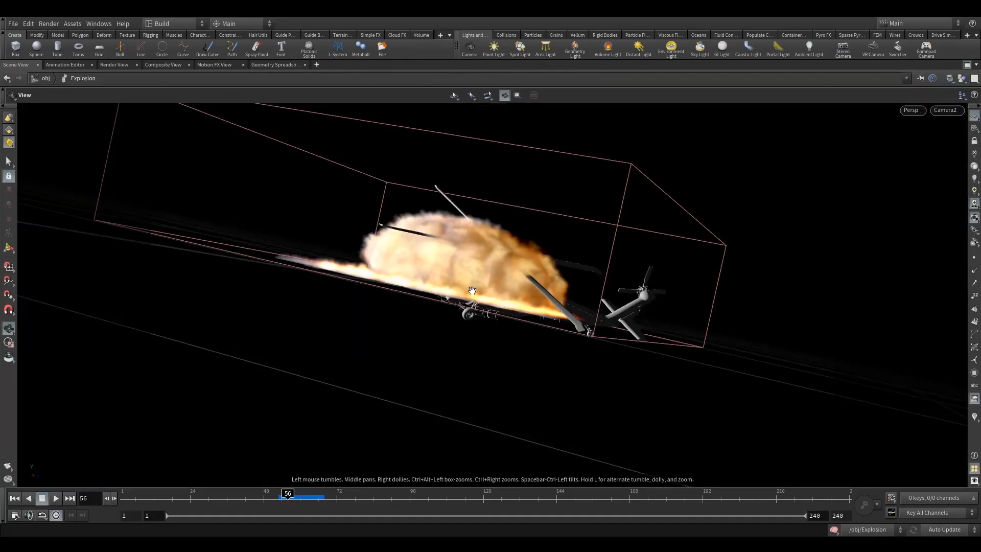
click(967, 65)
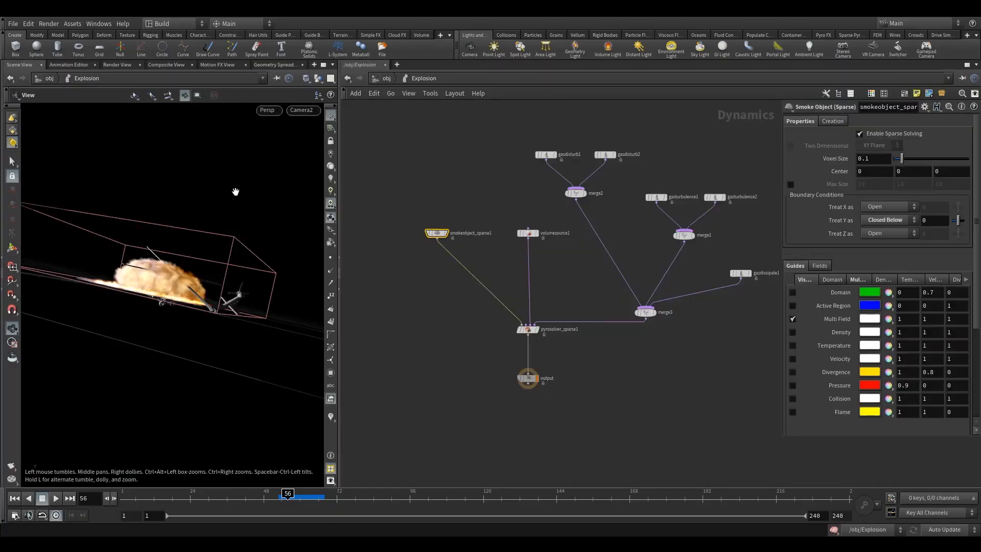
click(307, 78)
click(325, 172)
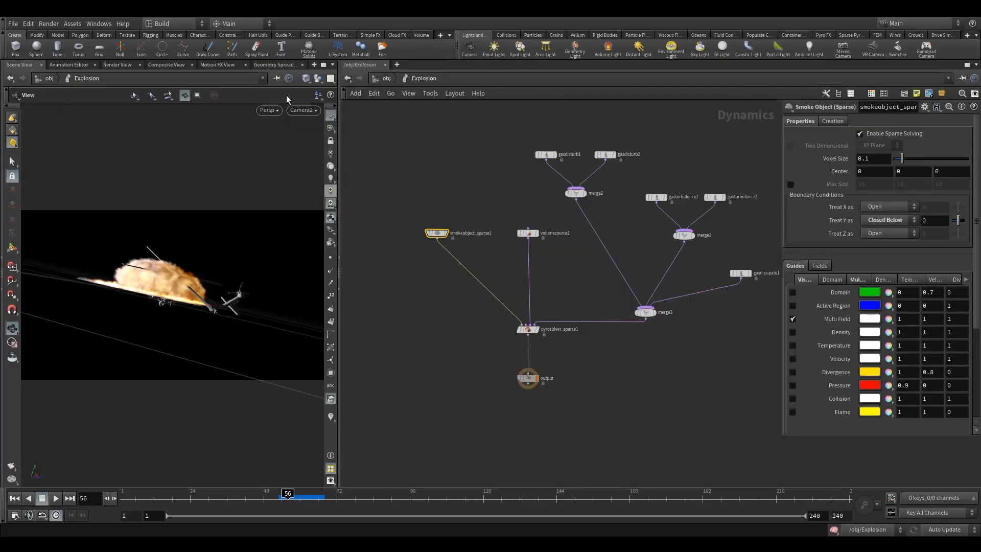
click(324, 65)
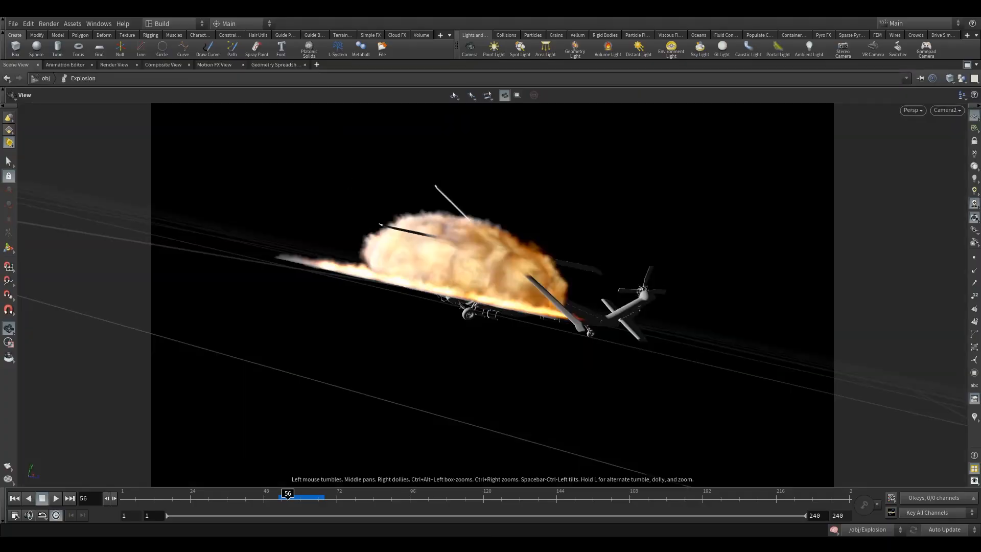
click(975, 128)
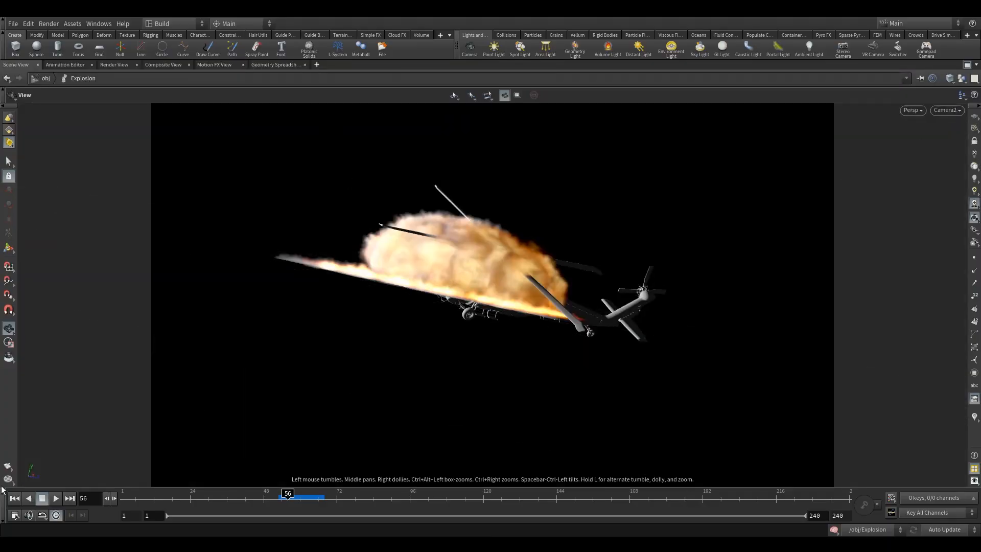
Render the frames 53–80 flipbook again and open it in MPlay
right_click(11, 464)
click(33, 470)
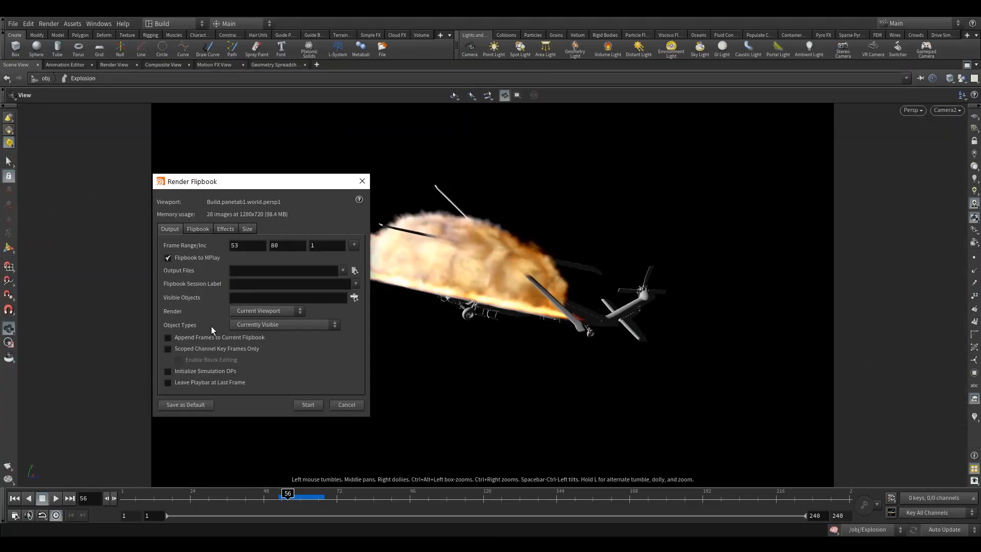
click(305, 406)
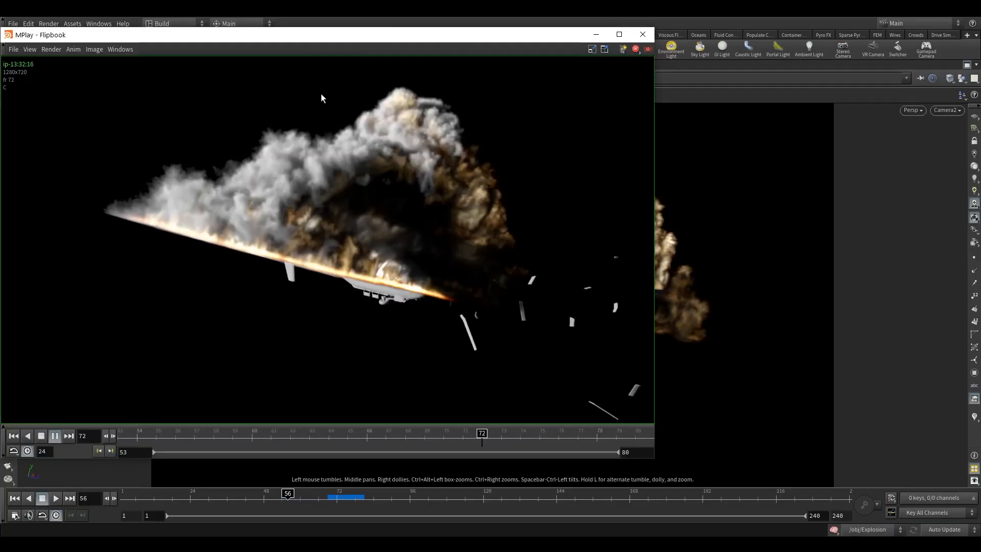
Maximize the MPlay flipbook window and stop its looping playback
drag(387, 32, 454, 39)
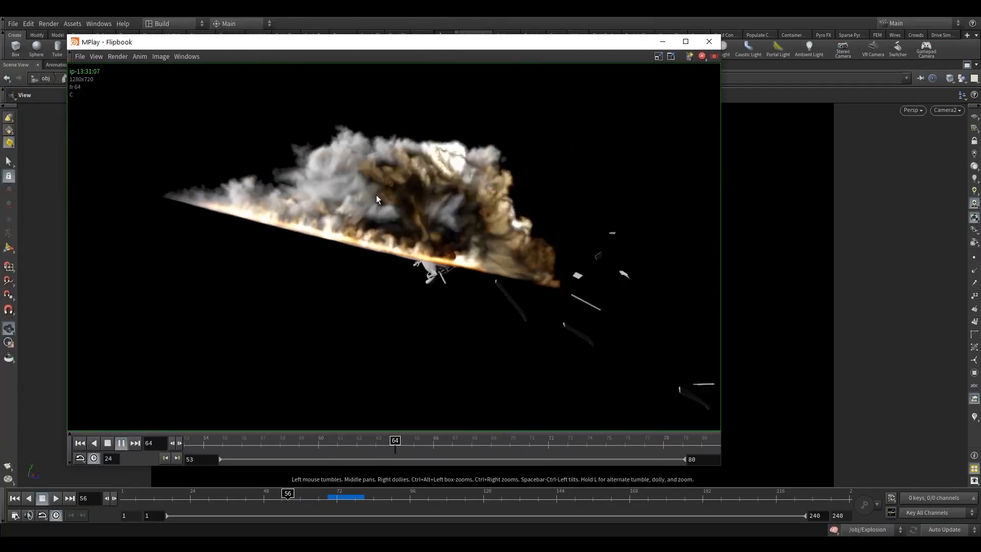
click(685, 42)
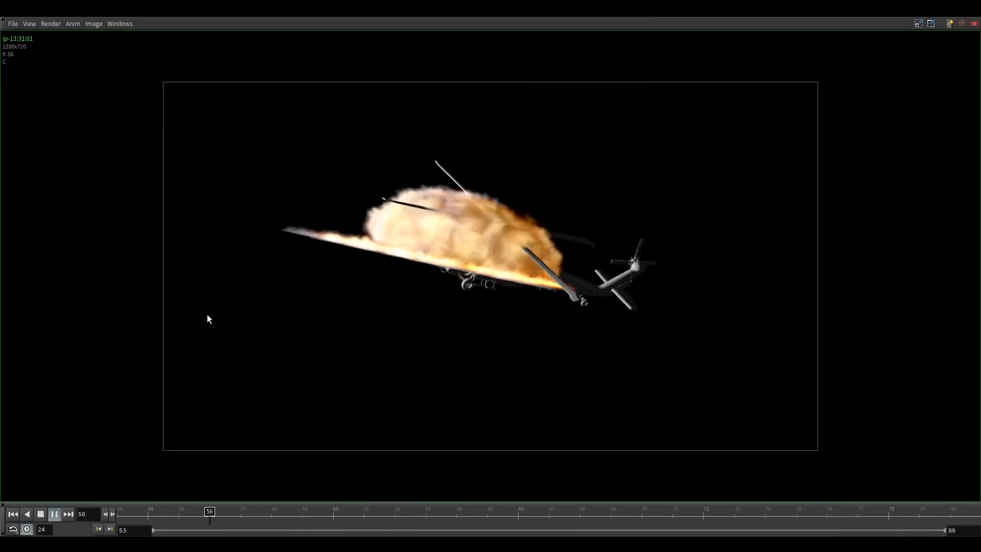
click(40, 515)
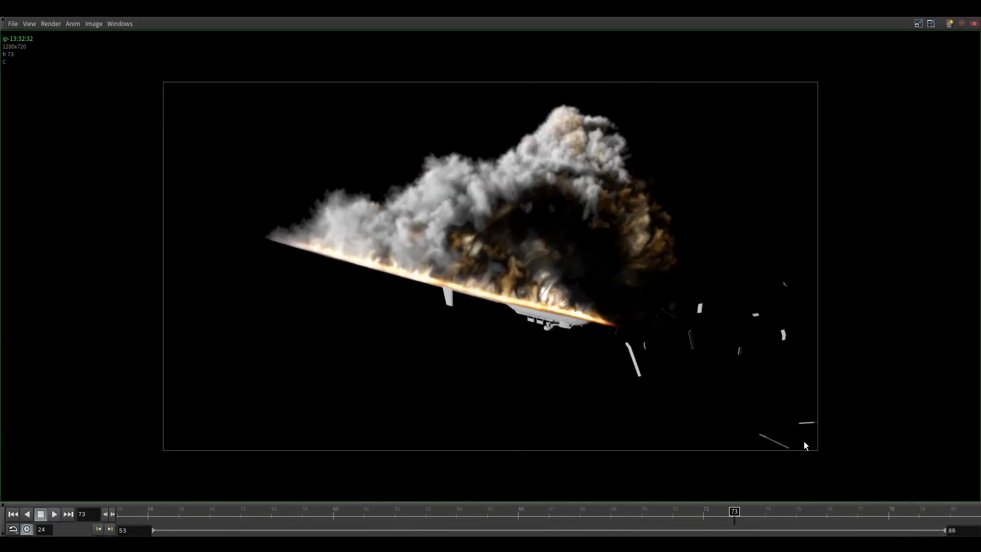
Scrub between frames 62 and 79 to inspect the late-stage smoke
drag(735, 517, 694, 419)
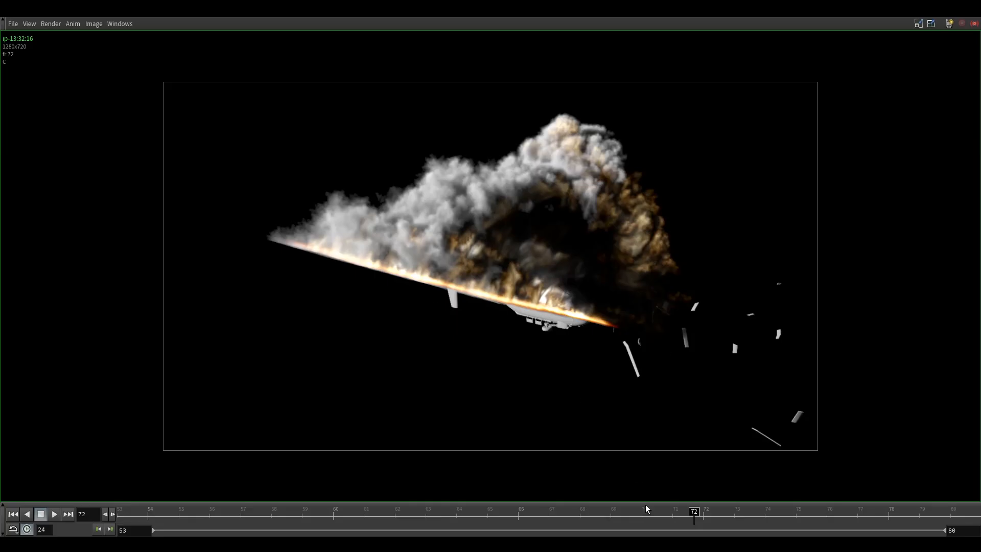
drag(698, 515, 904, 513)
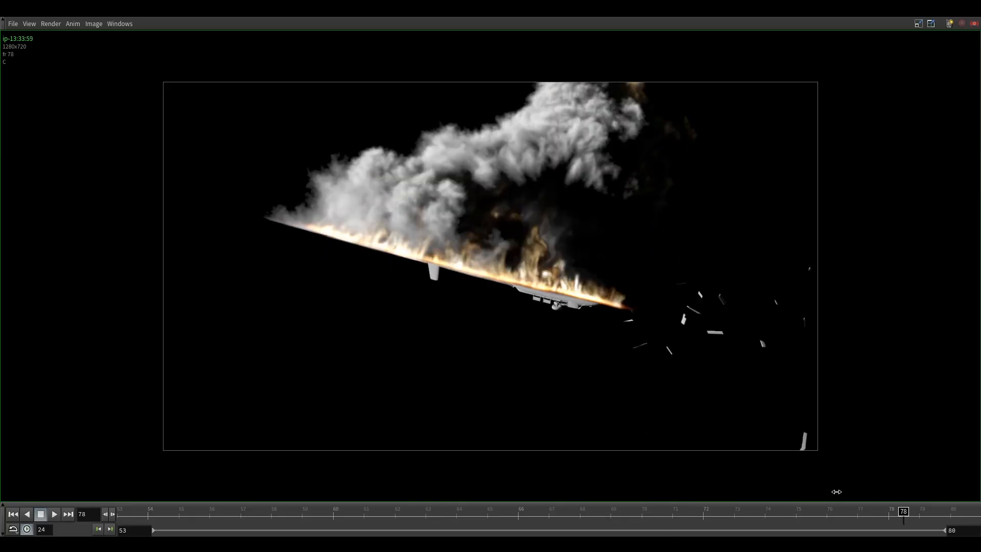
drag(903, 515, 449, 164)
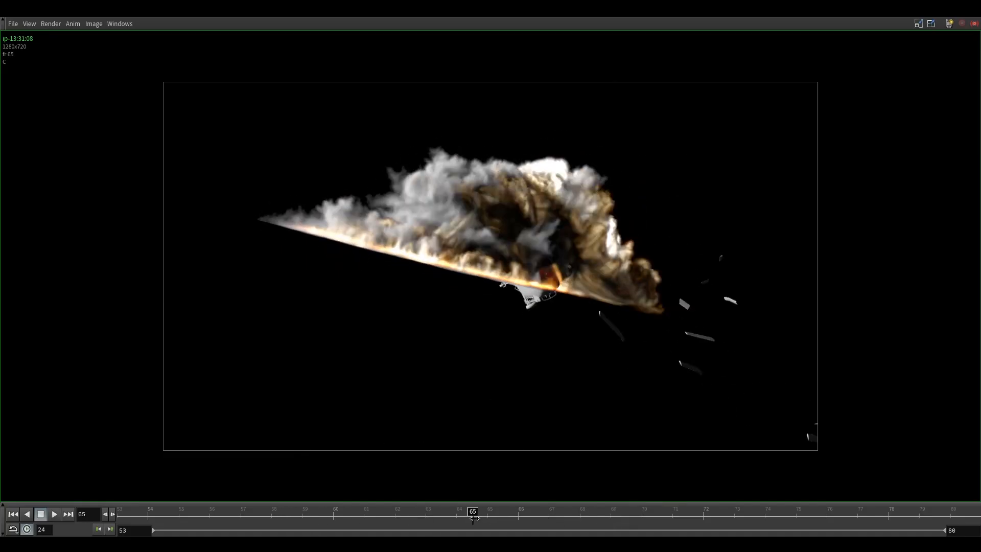
drag(475, 511, 784, 425)
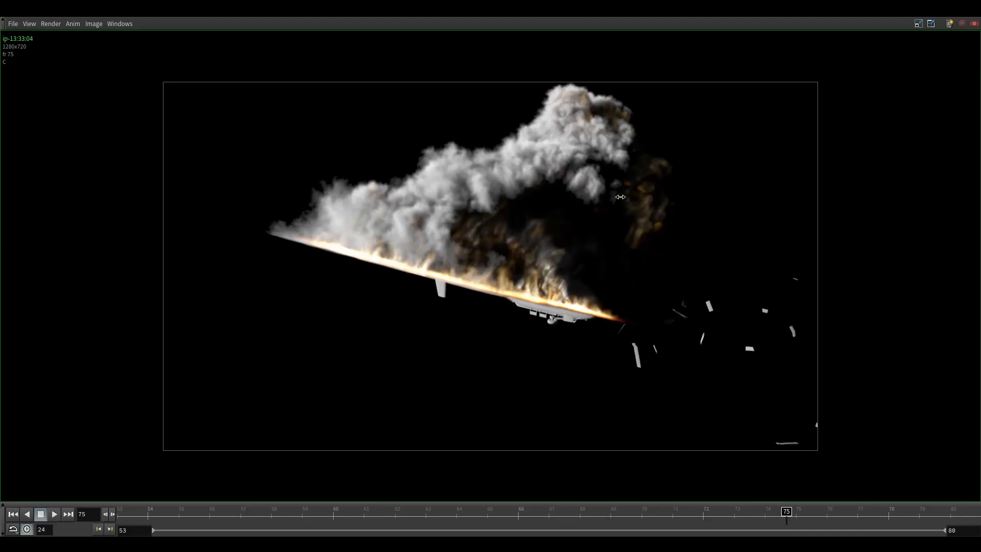
drag(788, 512, 762, 511)
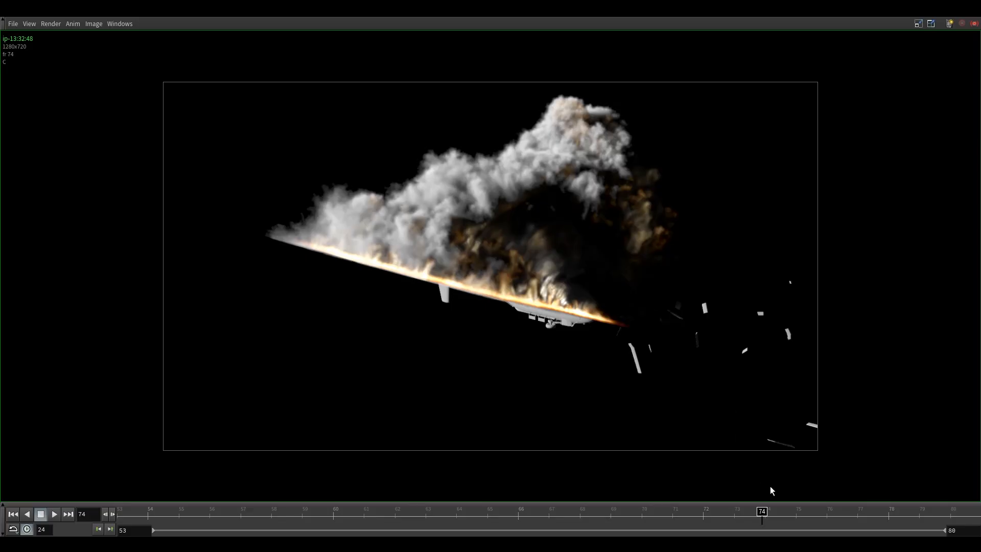
drag(763, 514, 863, 511)
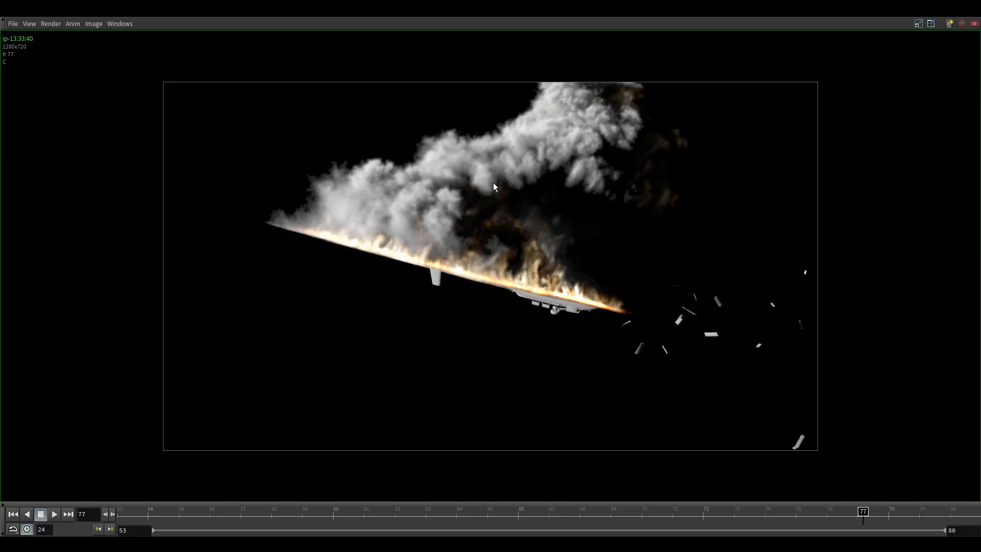
drag(863, 515, 820, 471)
drag(858, 514, 823, 512)
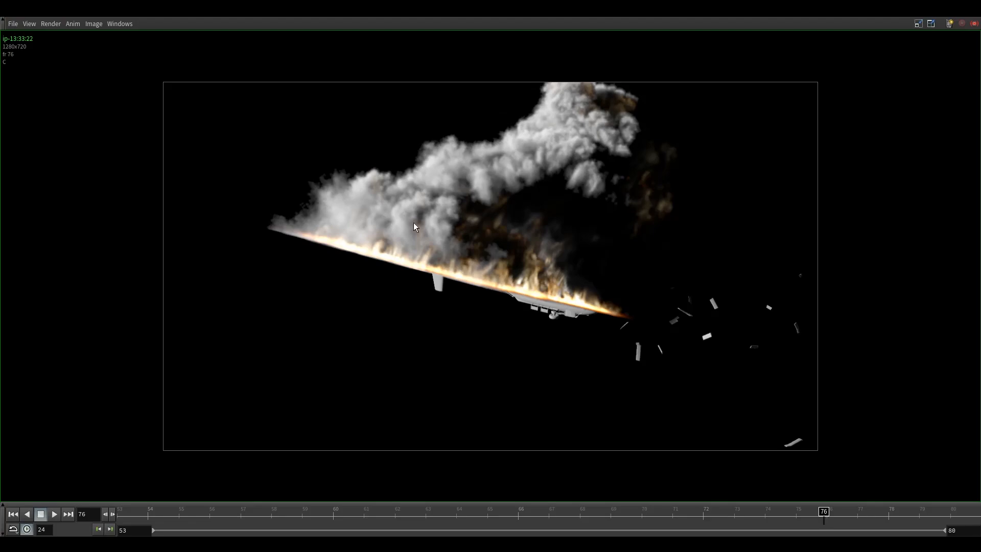
drag(826, 512, 773, 451)
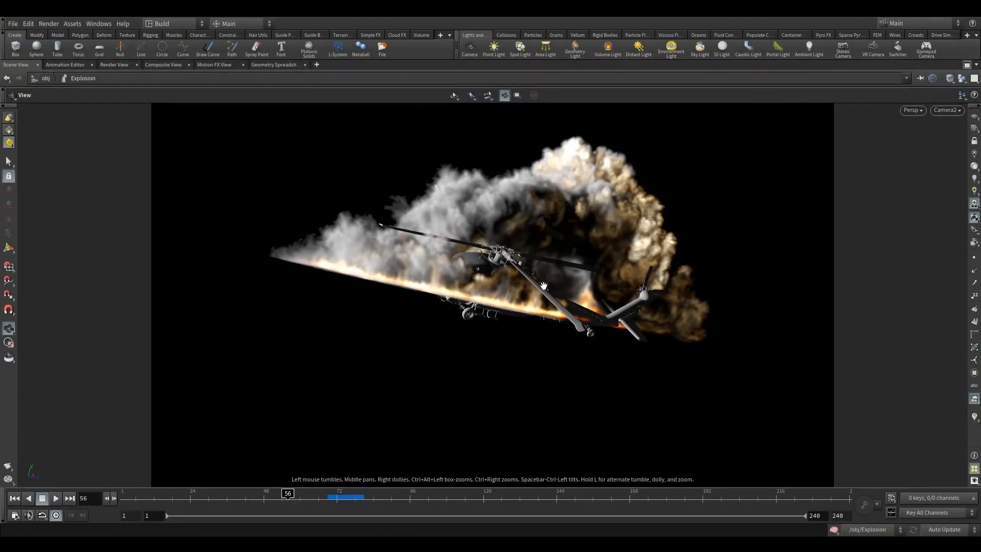
Restore the panes, hide the Explosion display flag at /obj, and enter volume_cache
click(967, 65)
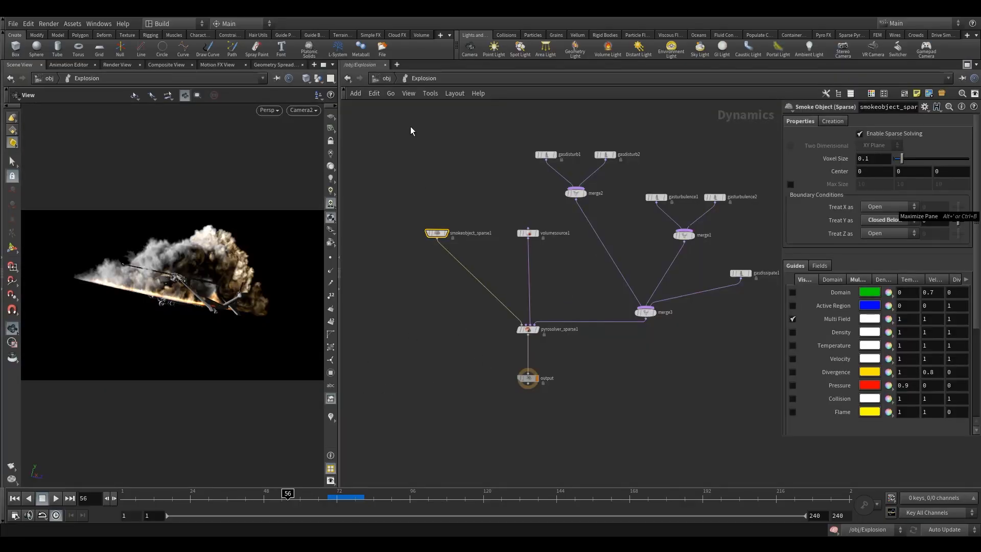
click(382, 78)
middle_drag(421, 364, 420, 230)
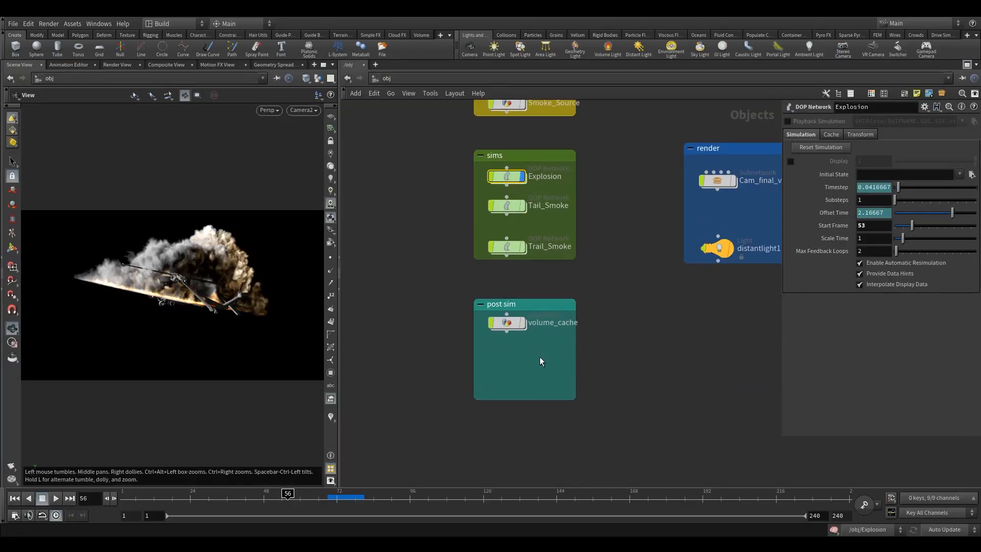
click(521, 176)
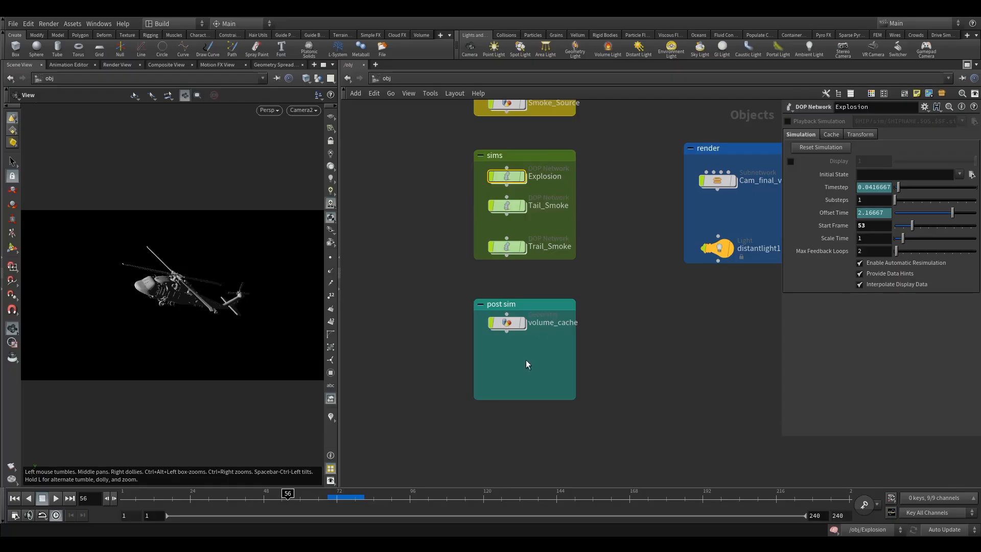
click(505, 323)
double_click(507, 325)
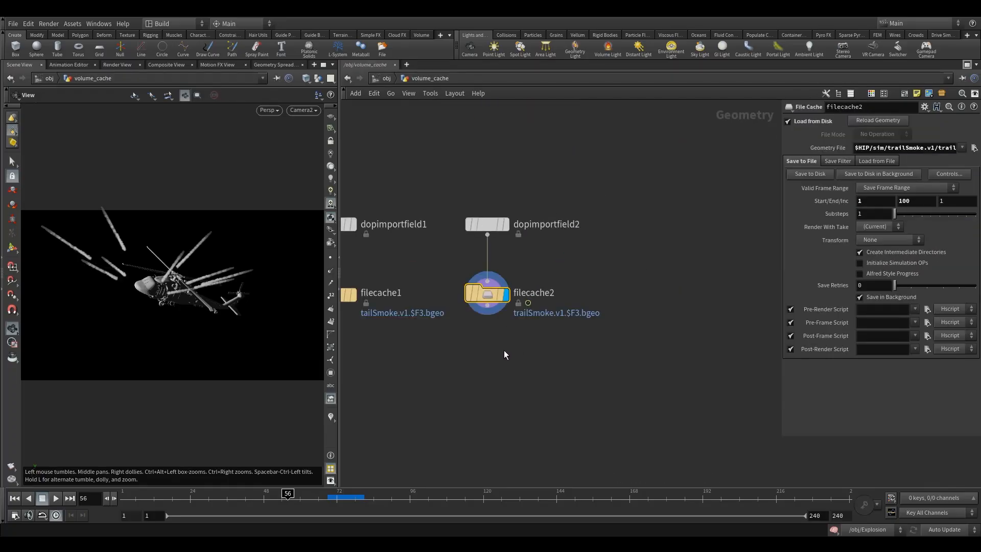
scroll(504, 350, down, 3)
Alt-drag dopimportfield2 and filecache2 to create dopimportfield3 and filecache3
drag(471, 243, 500, 379)
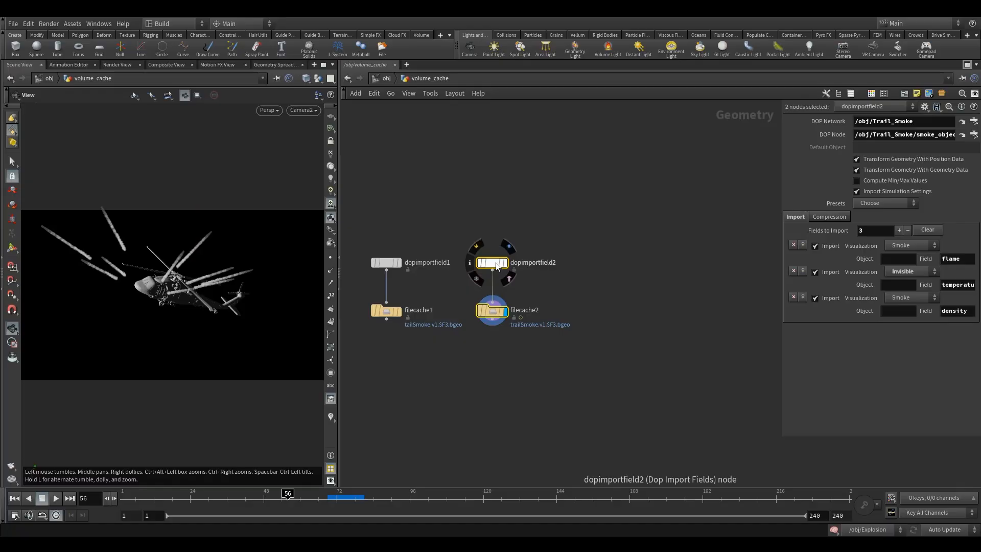
alt+drag(494, 263, 607, 261)
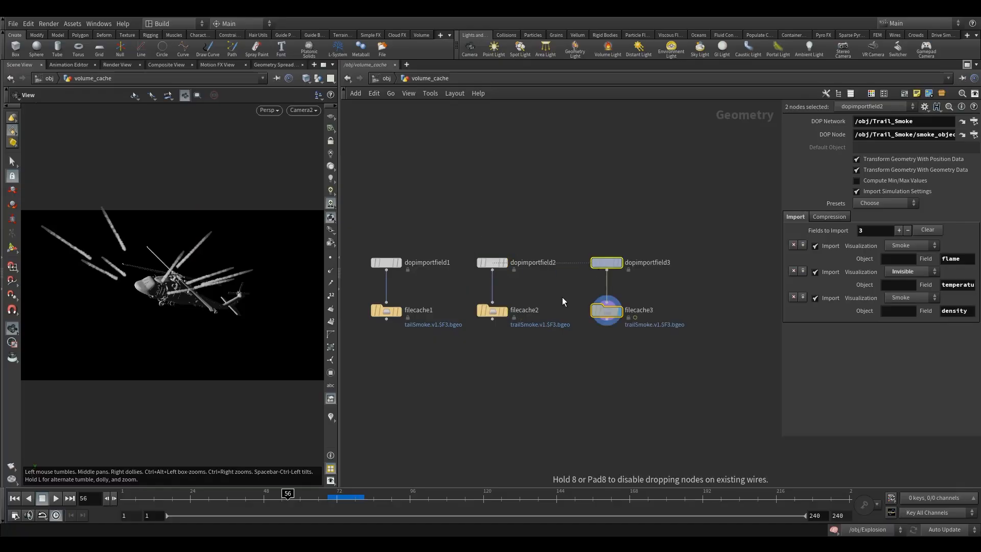
click(568, 256)
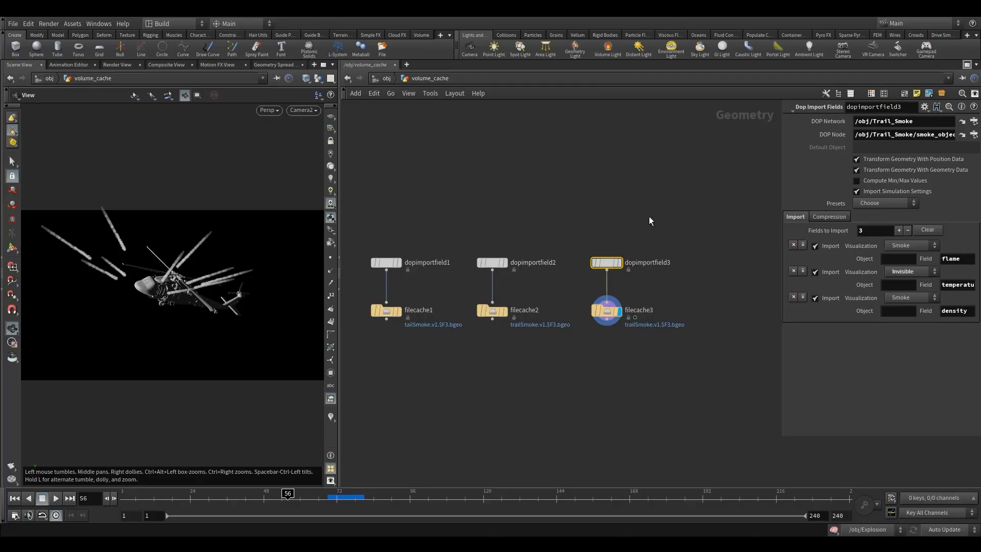
drag(787, 167, 687, 181)
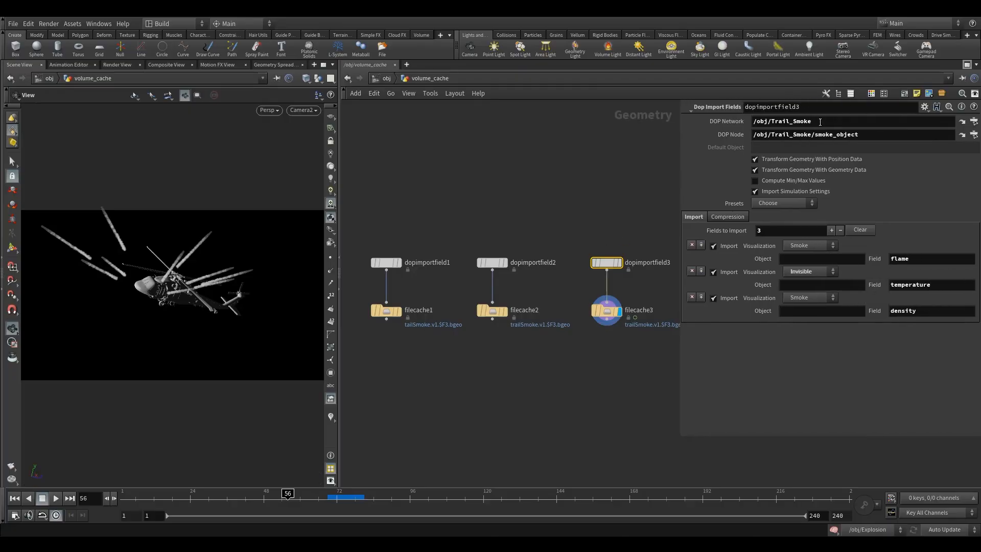
Set dopimportfield3's DOP Network to /obj/Explosion
click(975, 121)
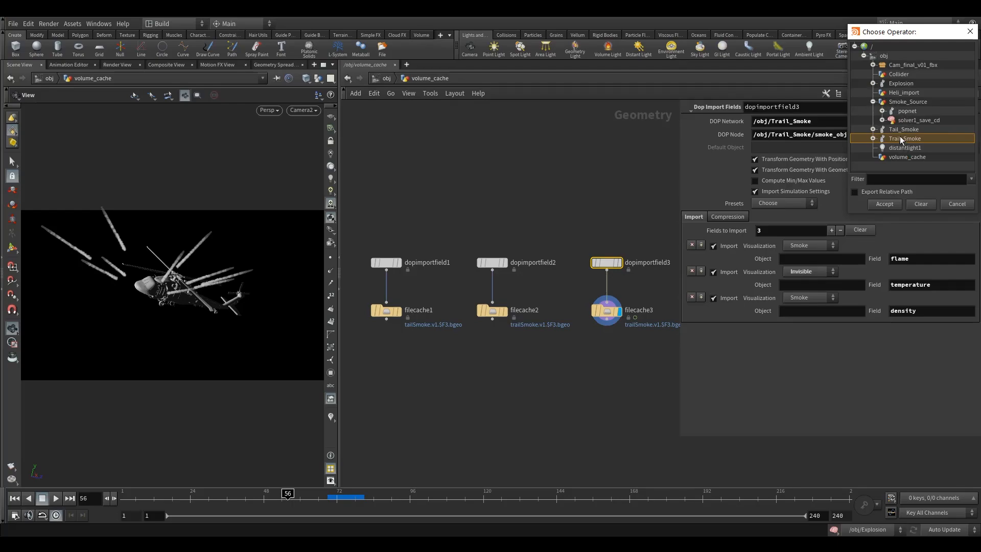
click(895, 130)
click(873, 102)
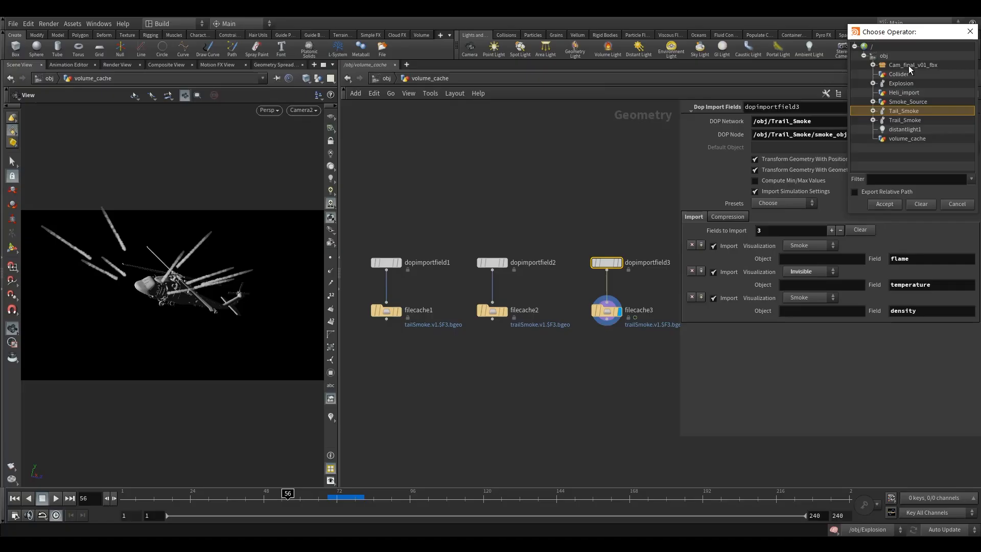
click(874, 83)
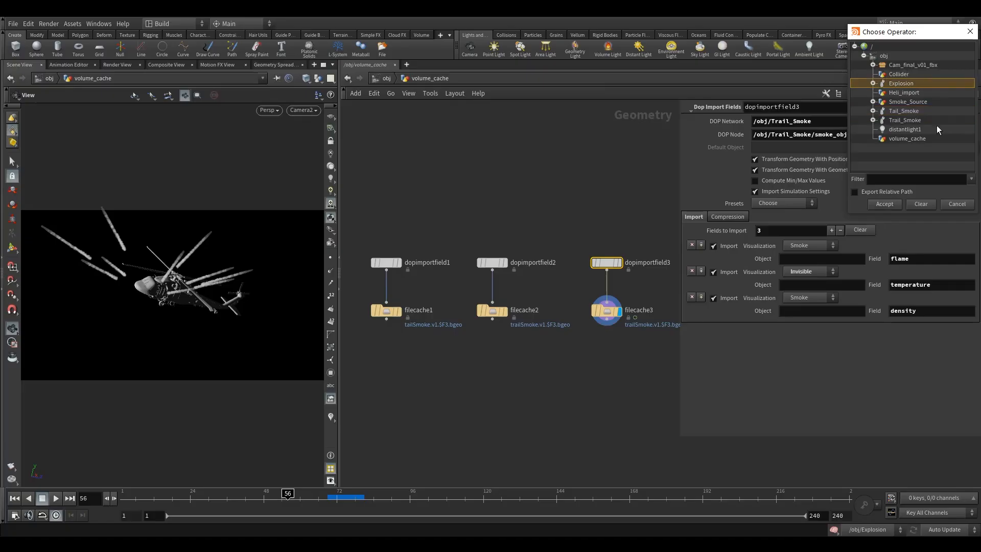
click(885, 204)
Set the DOP Node to smokeobject_sparse1 and display dopimportfield3's explosion smoke
click(875, 137)
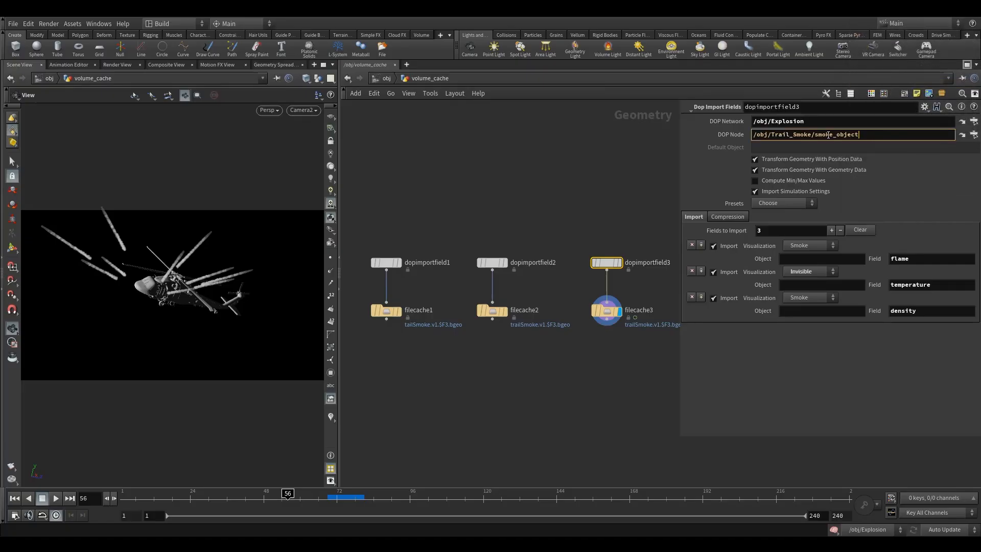
click(962, 134)
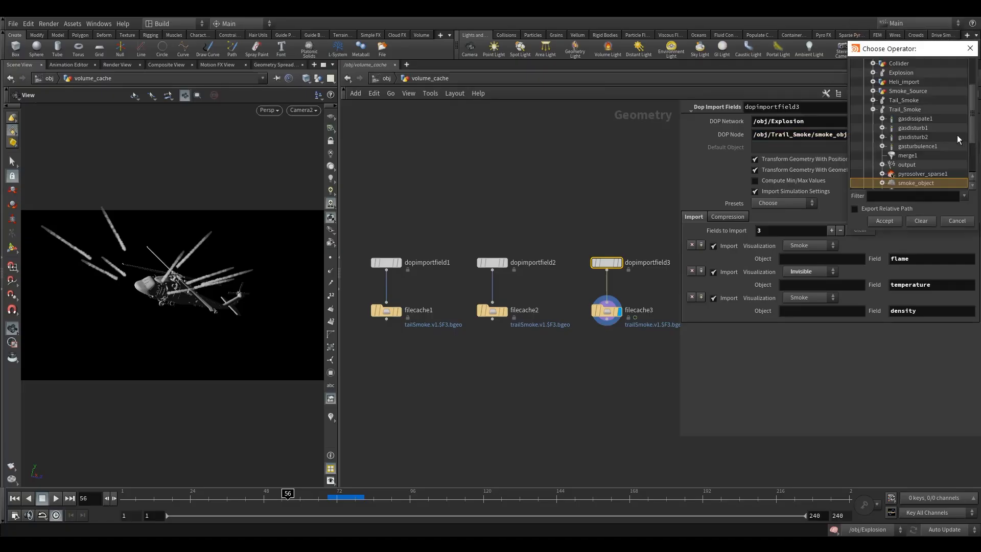
click(872, 110)
click(873, 92)
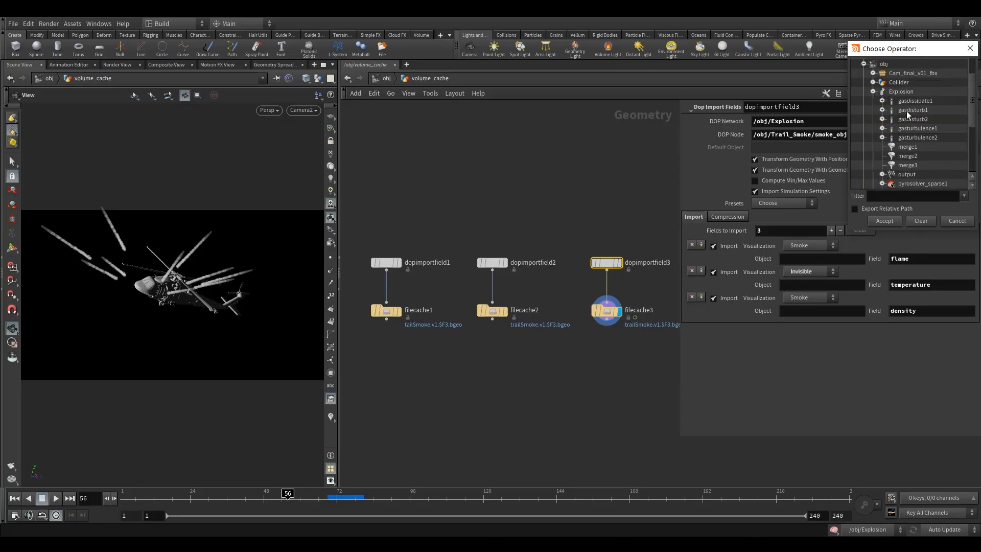
scroll(923, 160, down, 1)
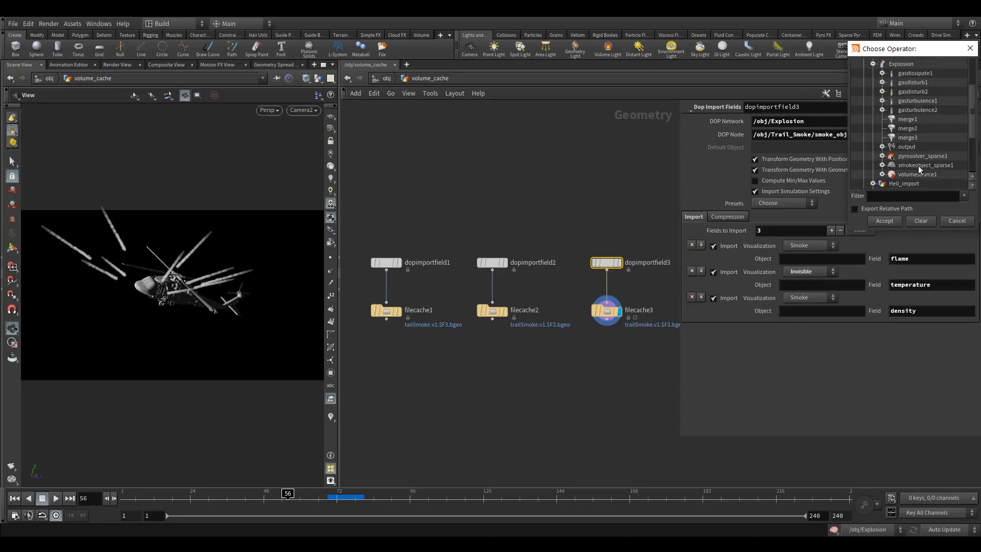
click(919, 166)
click(889, 221)
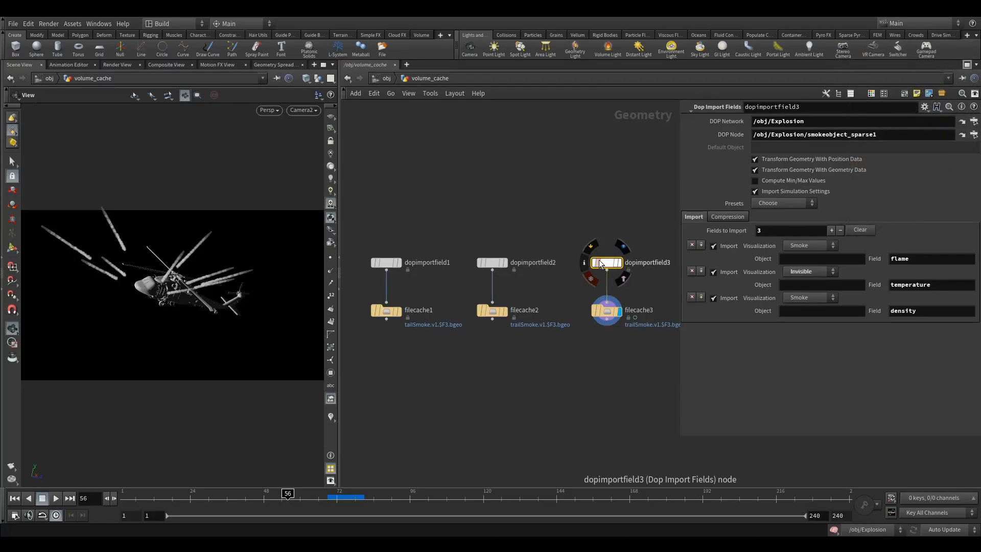
click(626, 245)
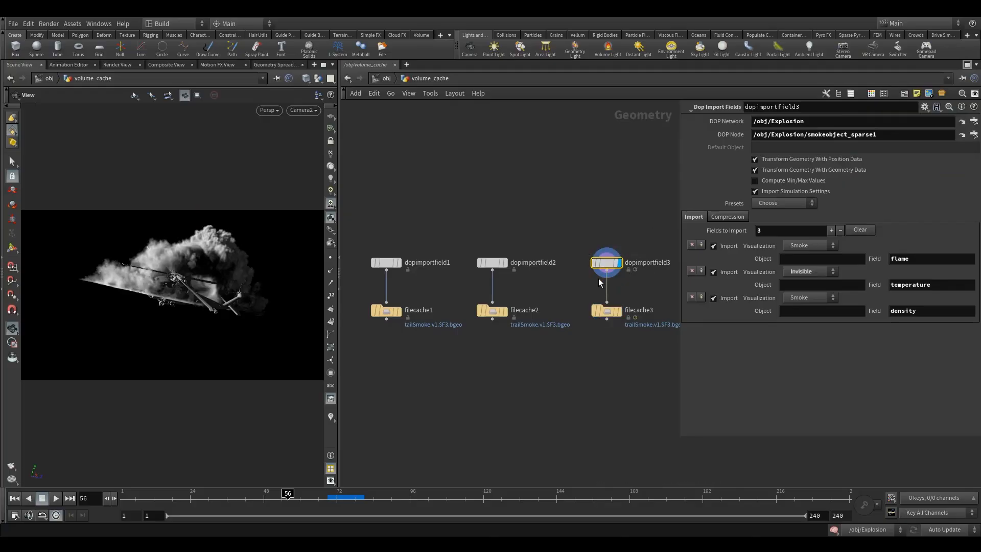
Change filecache3's Geometry File to $HIP/sim/explosion.v1/explosion.v1.$F3.bgeo
middle_drag(581, 281, 537, 257)
drag(534, 268, 555, 289)
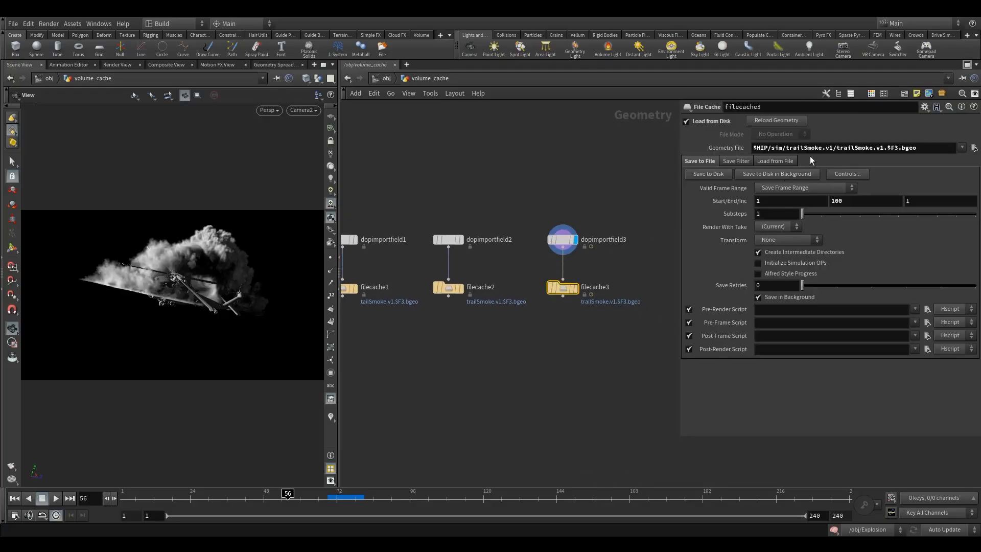
click(821, 149)
drag(821, 149, 786, 149)
text(explos)
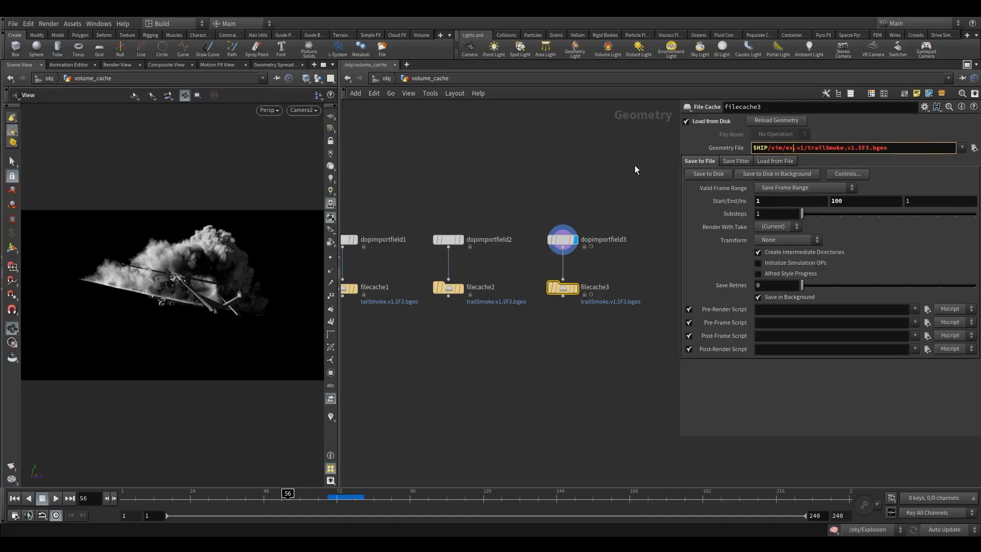
text(ion)
drag(869, 150, 833, 154)
text(explosion)
key(Return)
Check dopimportfield3's density and flame field names, then compare the three filecache nodes
click(562, 239)
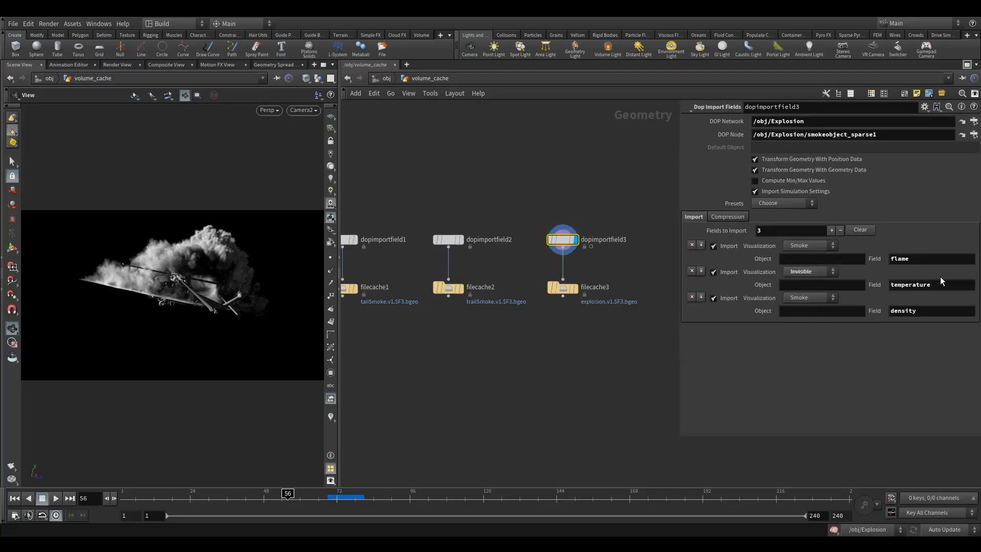
click(925, 312)
click(927, 260)
click(563, 288)
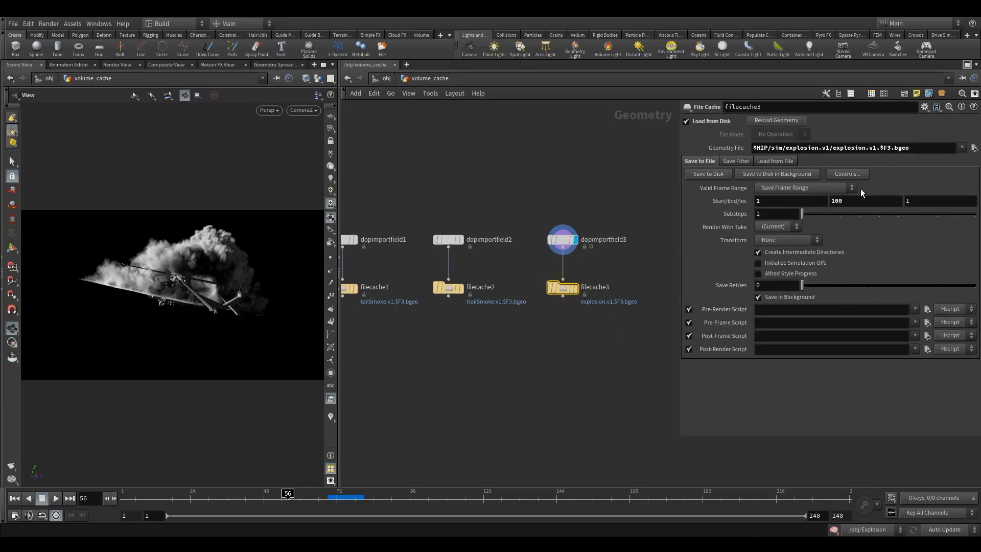
click(448, 288)
middle_drag(381, 266, 434, 249)
drag(438, 242, 378, 295)
drag(474, 250, 530, 317)
Set filecache2's Start/End frame range to 53 and 80
middle_drag(530, 316, 509, 309)
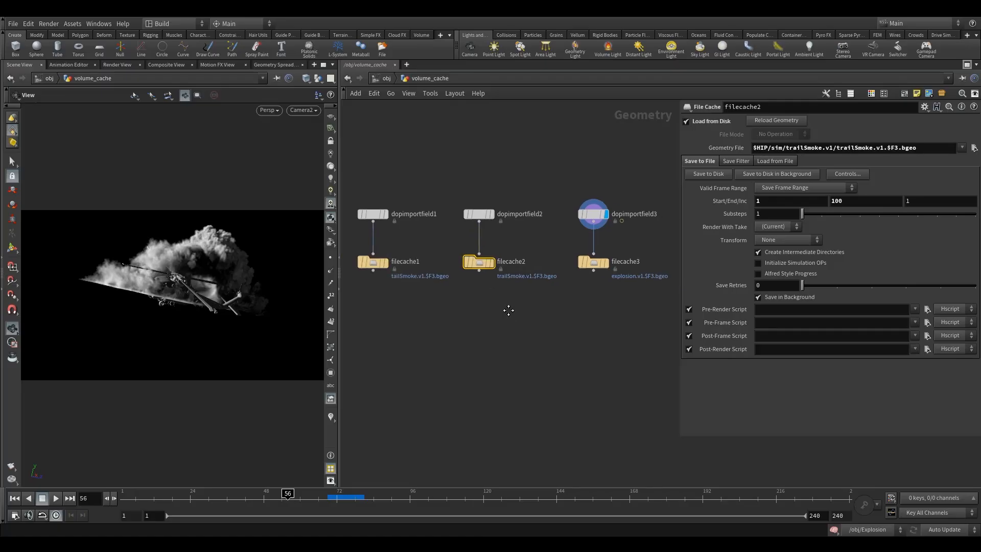
click(790, 201)
key(Tab)
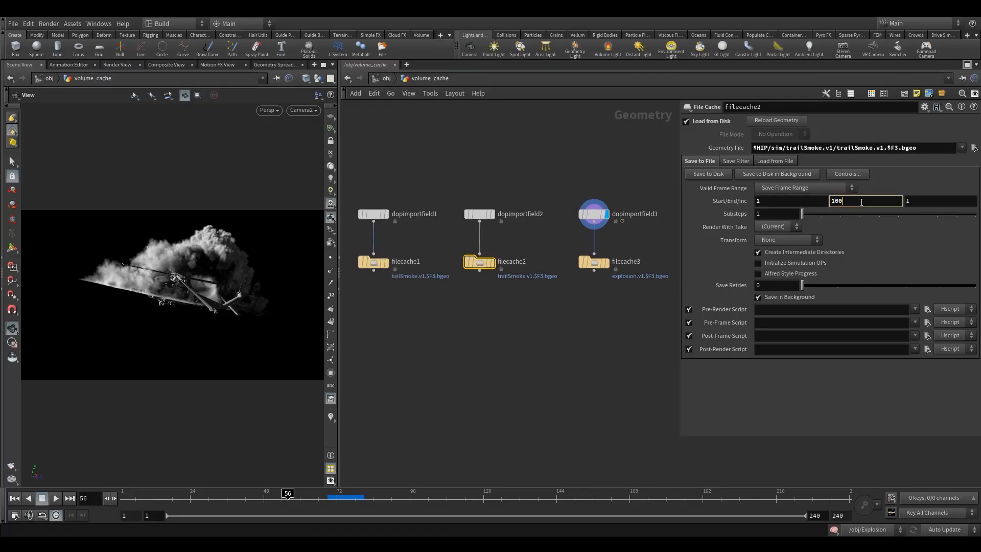
key(shift+Tab)
text(53)
key(Tab)
text(80)
Set filecache3's Start/End frame range to 53 and 80
click(596, 263)
drag(761, 201, 699, 210)
text(53)
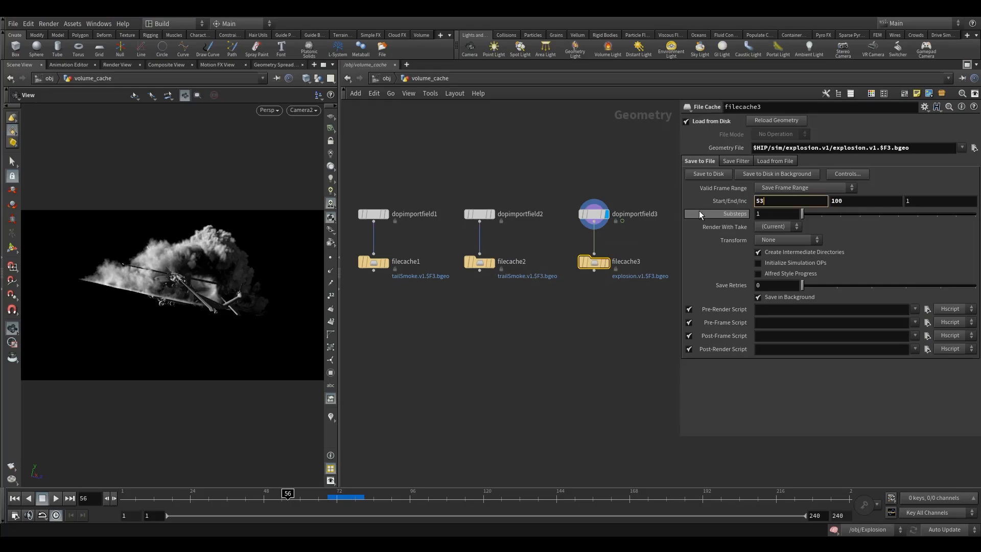
key(Tab)
text(80)
key(Return)
Verify both caches' 53–80 ranges and return to the /obj network
click(479, 264)
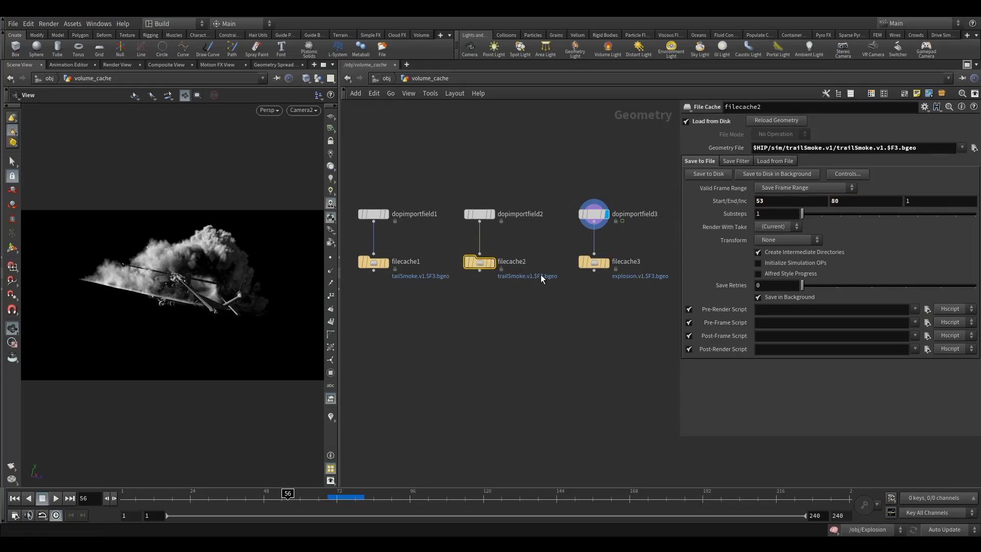
mouse_move(590, 259)
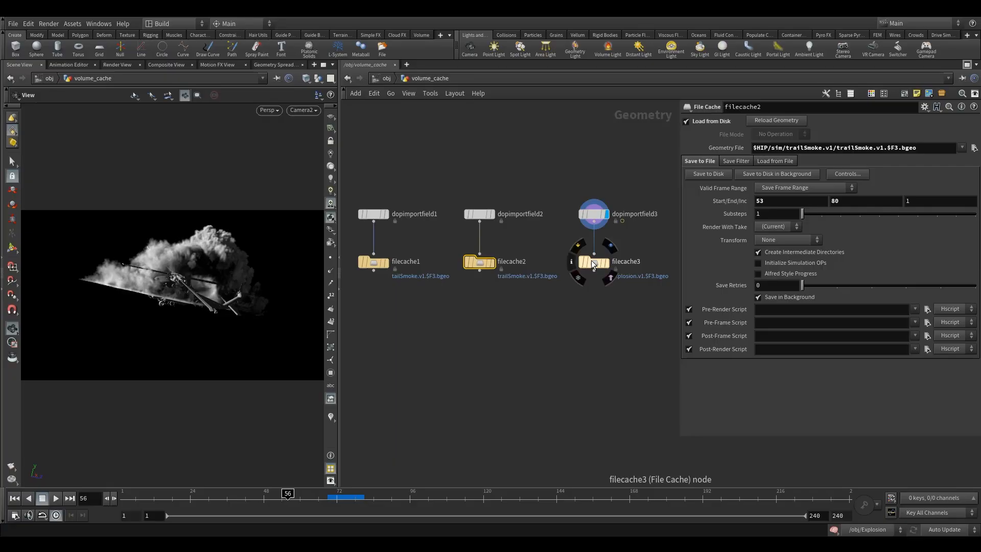
click(593, 262)
click(787, 201)
click(853, 202)
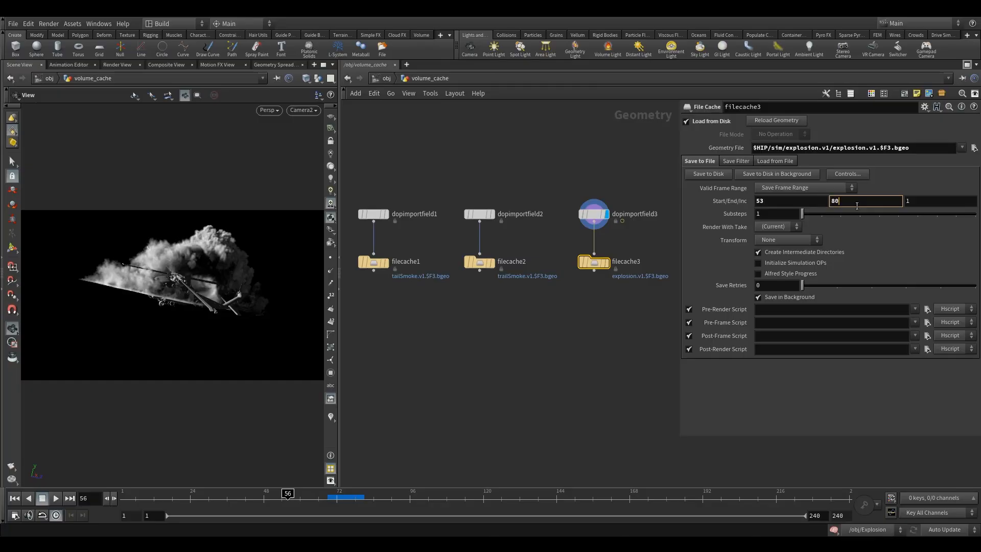
click(474, 150)
key(u)
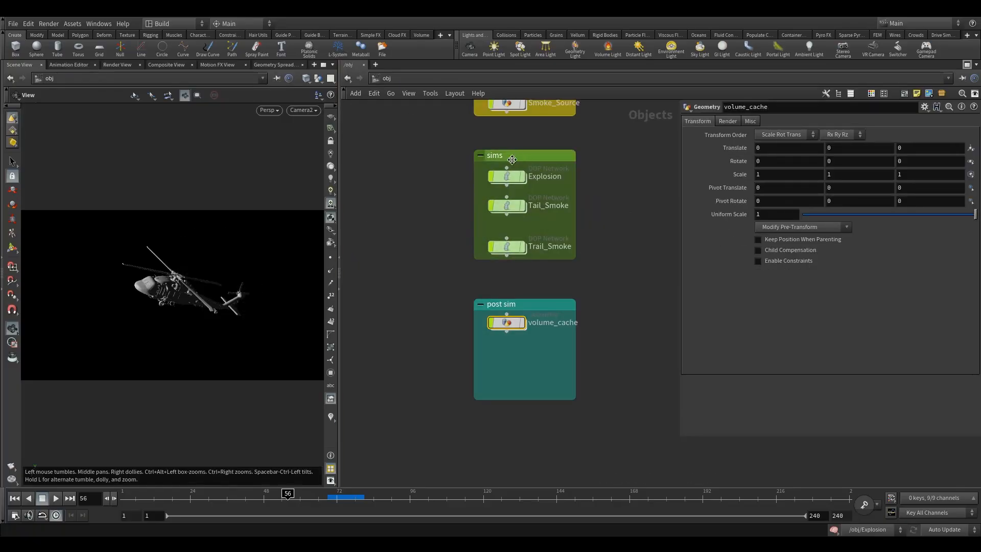
Inside Explosion, set smokeobject_sparse1's Voxel Size to 0.03
click(506, 177)
double_click(505, 176)
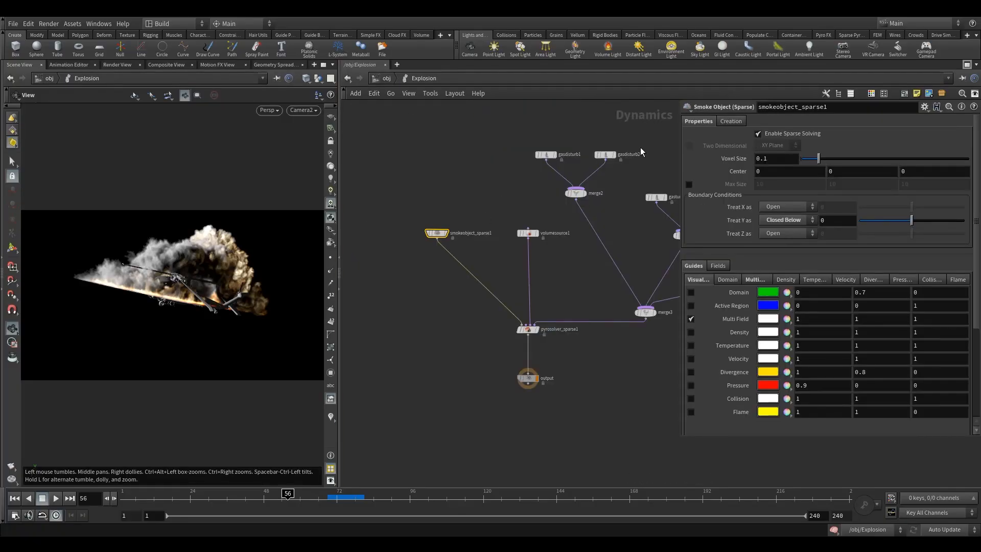
double_click(775, 161)
text(03)
key(Return)
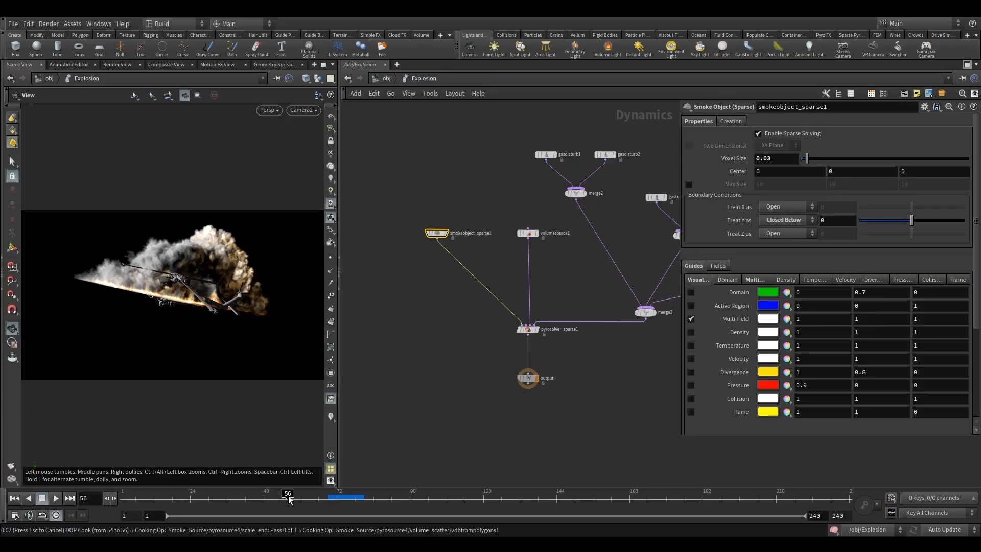
Play the sim from frame 51 to 57 and orbit around the explosion cloud
drag(288, 499, 274, 499)
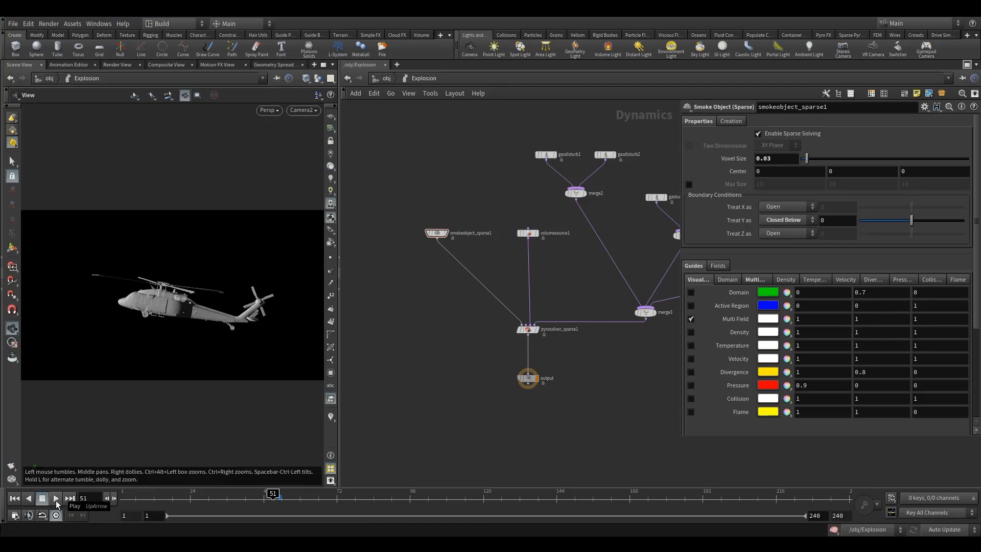
click(56, 503)
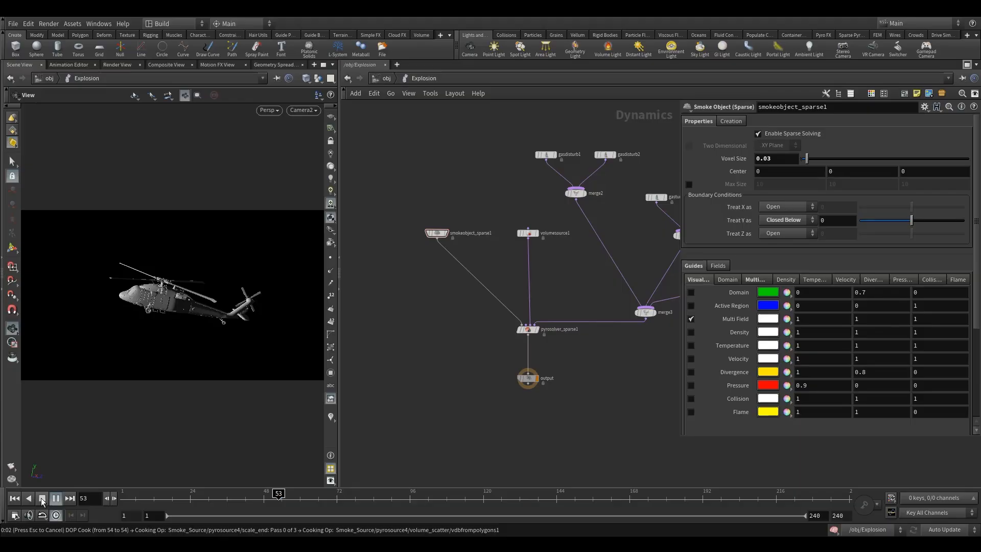
click(43, 499)
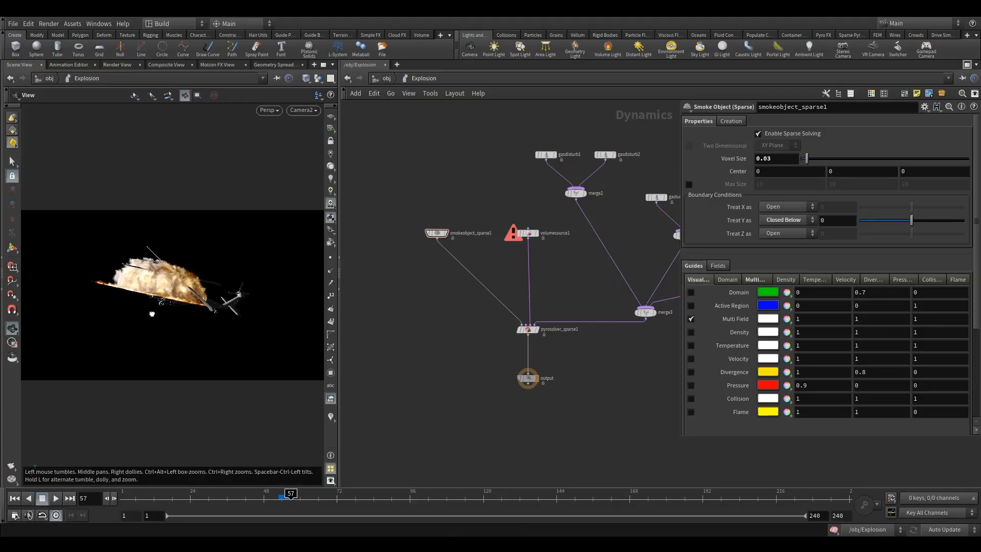
drag(162, 321, 303, 400)
right_drag(151, 298, 294, 268)
drag(197, 309, 144, 322)
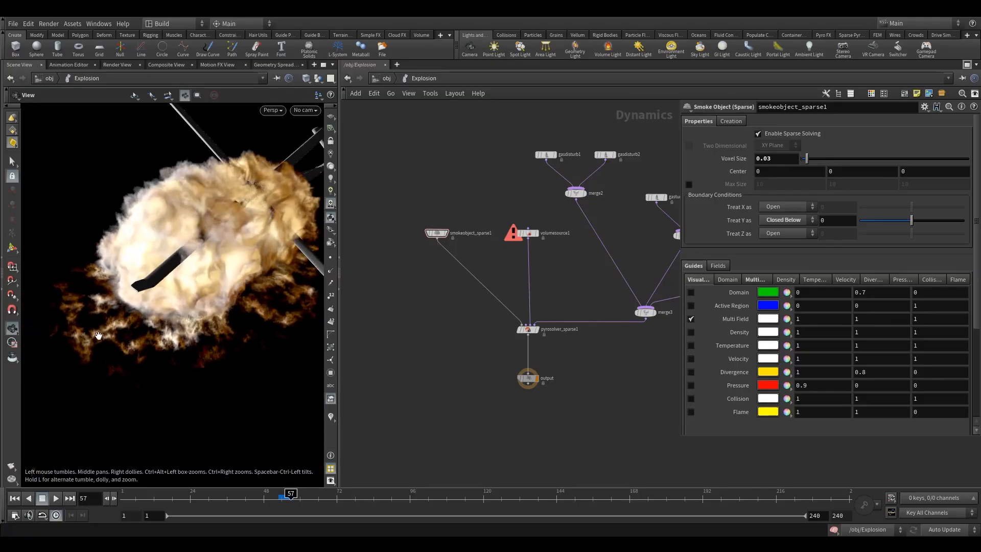
drag(220, 306, 231, 289)
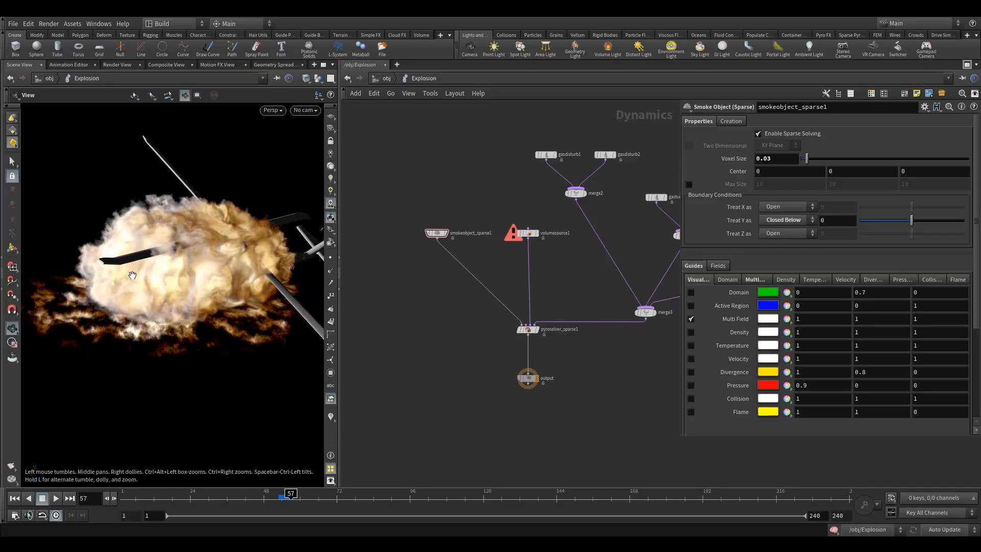
right_drag(256, 263, 195, 287)
middle_drag(228, 268, 128, 322)
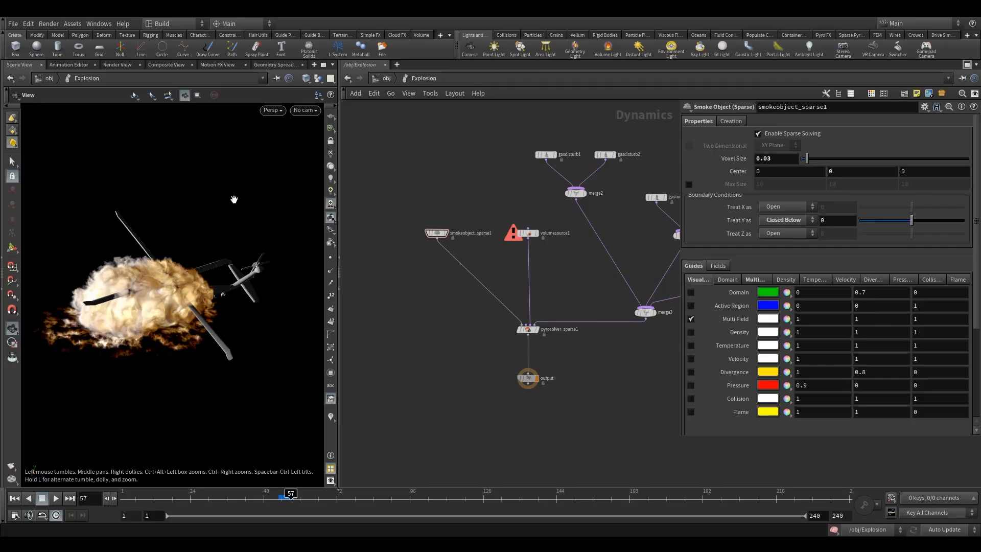
middle_drag(390, 362, 377, 340)
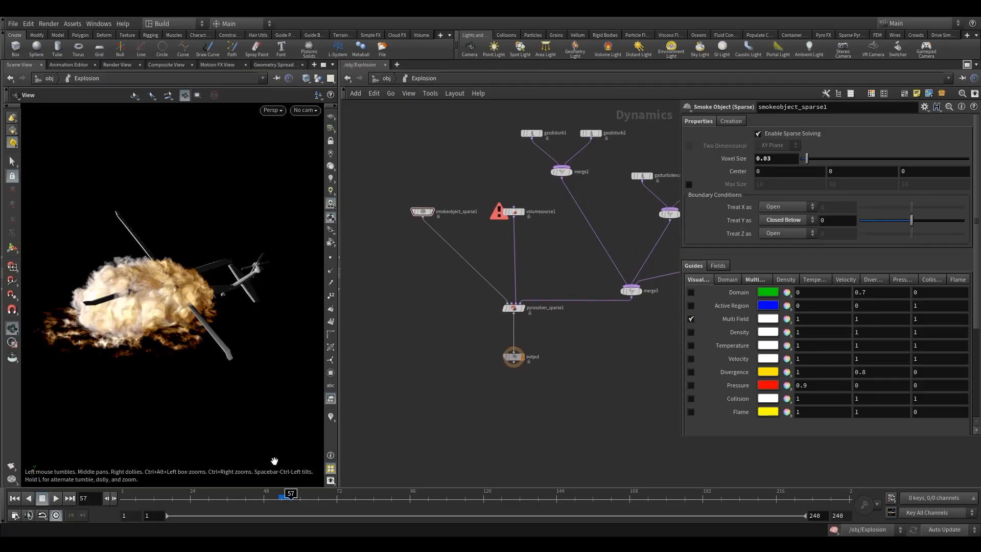
Jump back to frame 52 and return to the volume_cache network
click(274, 503)
click(385, 80)
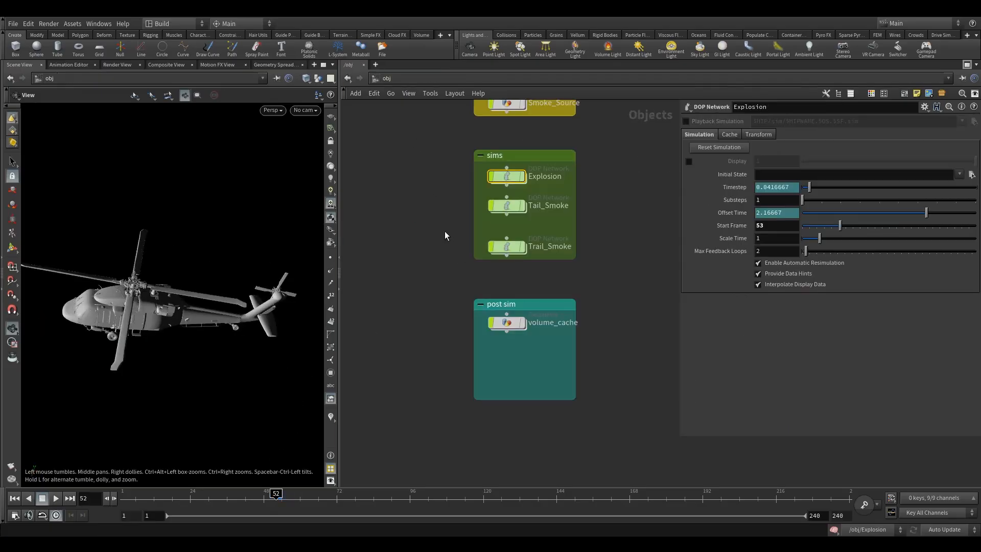
double_click(507, 323)
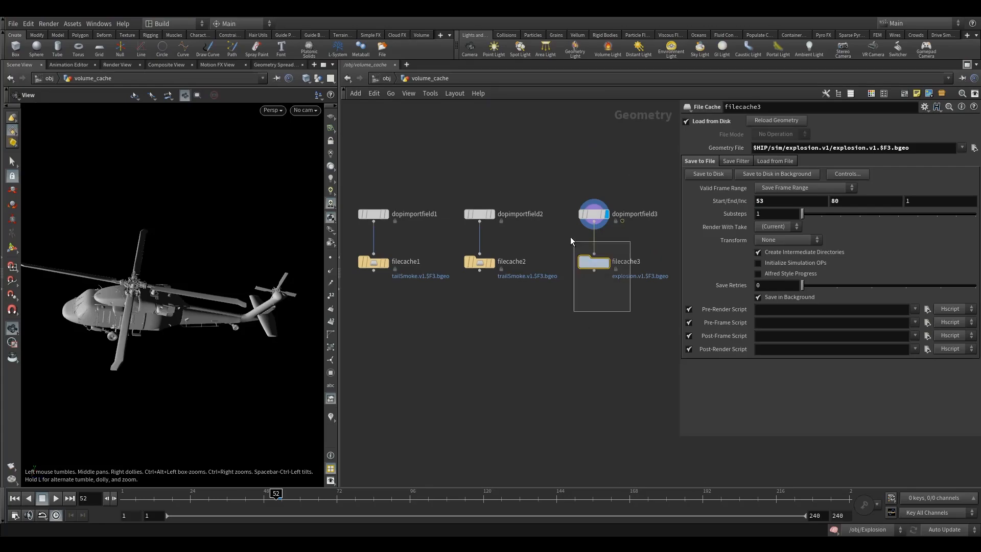